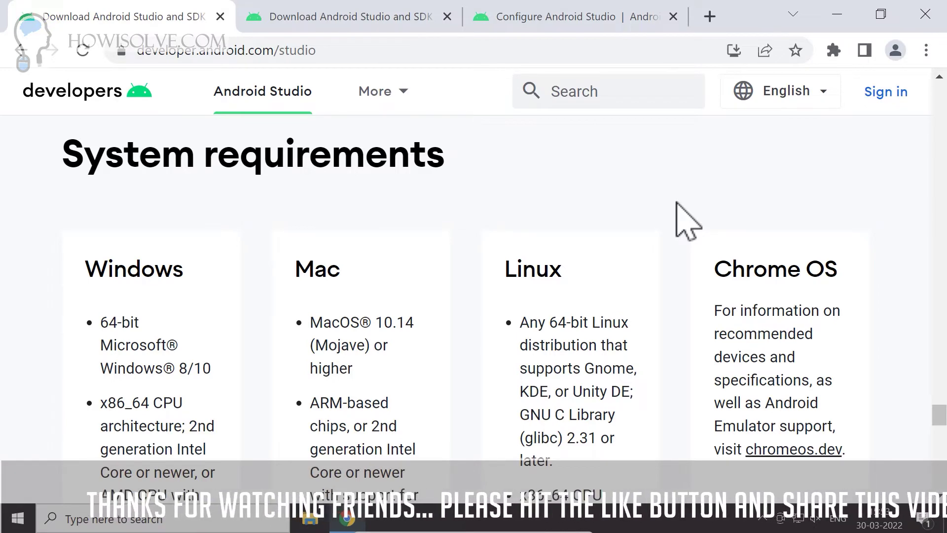
# Examine the Windows operating system requirements for Android Studio in the System requirements section
pyautogui.moveTo(62, 154); pyautogui.dragTo(501, 180)
pyautogui.scroll(-2, 159, 233)
pyautogui.scroll(2, 293, 214)
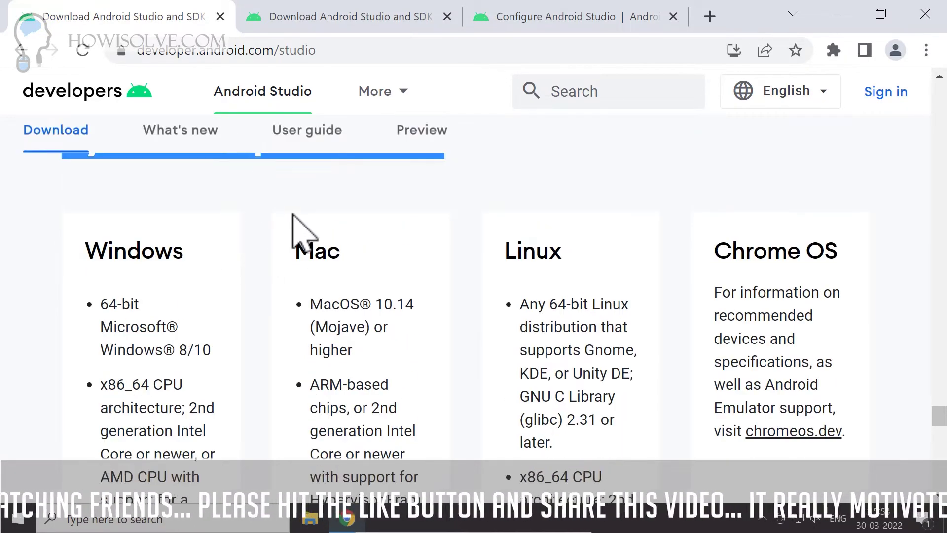
pyautogui.click(86, 265)
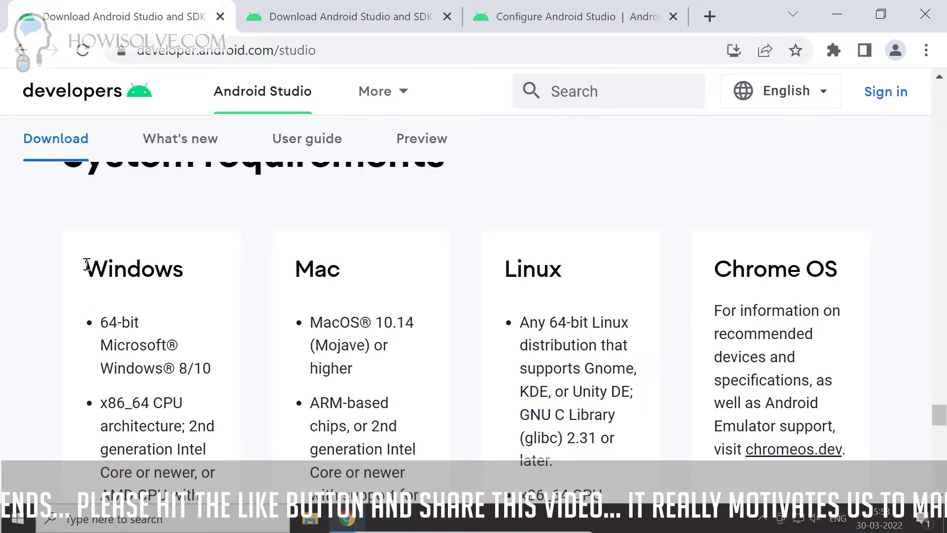
pyautogui.moveTo(86, 264); pyautogui.dragTo(182, 257)
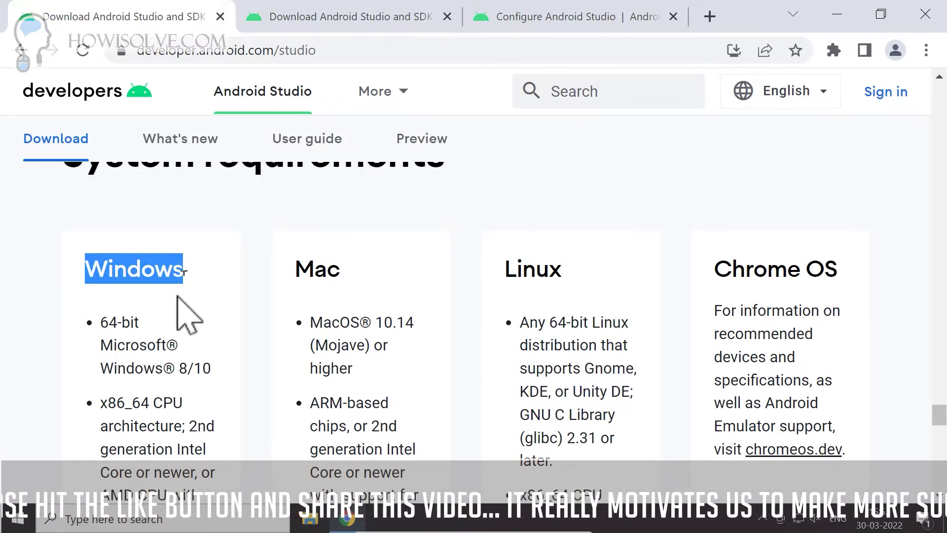
pyautogui.moveTo(101, 323); pyautogui.dragTo(139, 323)
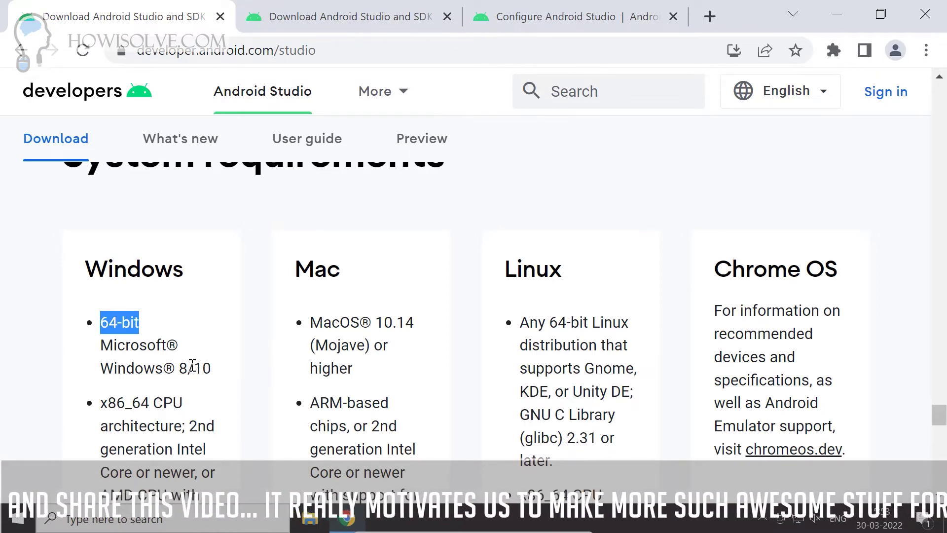
pyautogui.click(100, 373)
pyautogui.moveTo(100, 374); pyautogui.dragTo(220, 365)
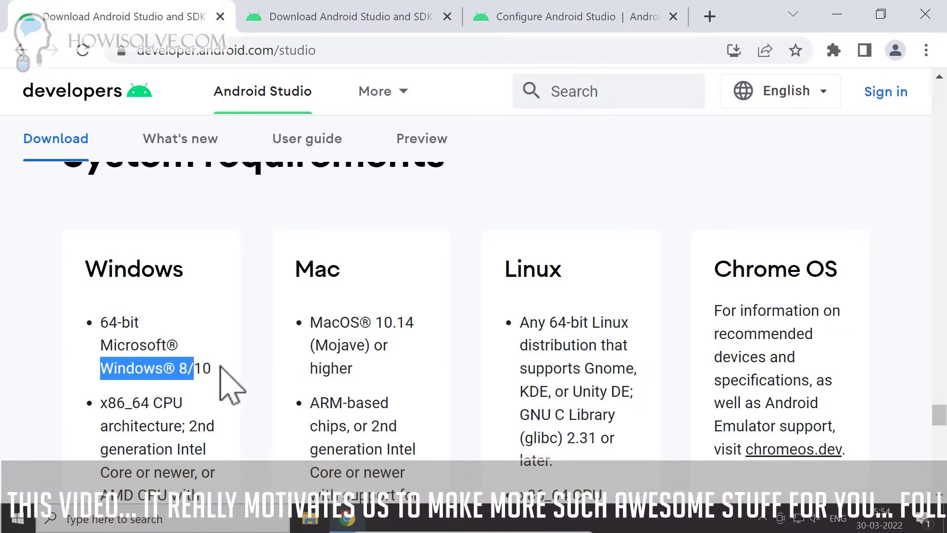
pyautogui.click(220, 366)
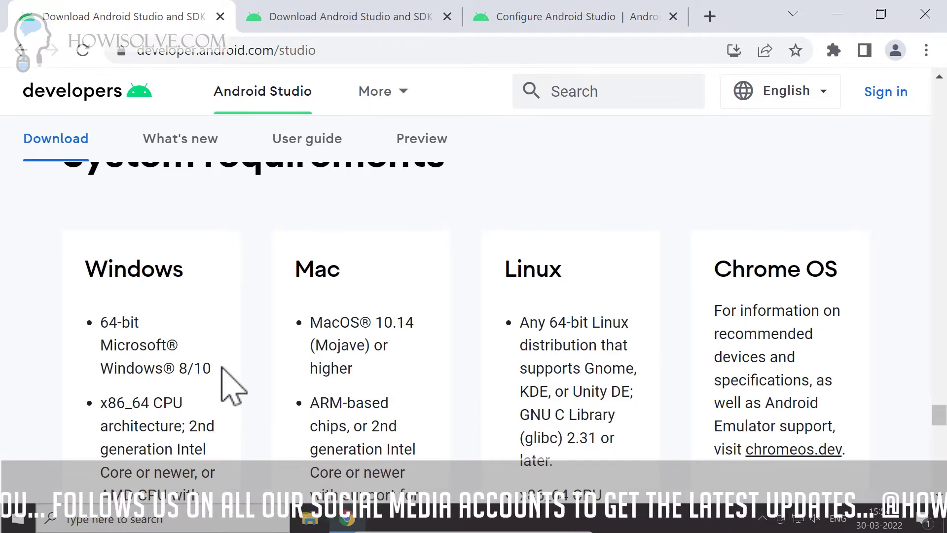
# Review the CPU, RAM, disk space and screen resolution requirements listed for Windows
pyautogui.scroll(-2, 231, 388)
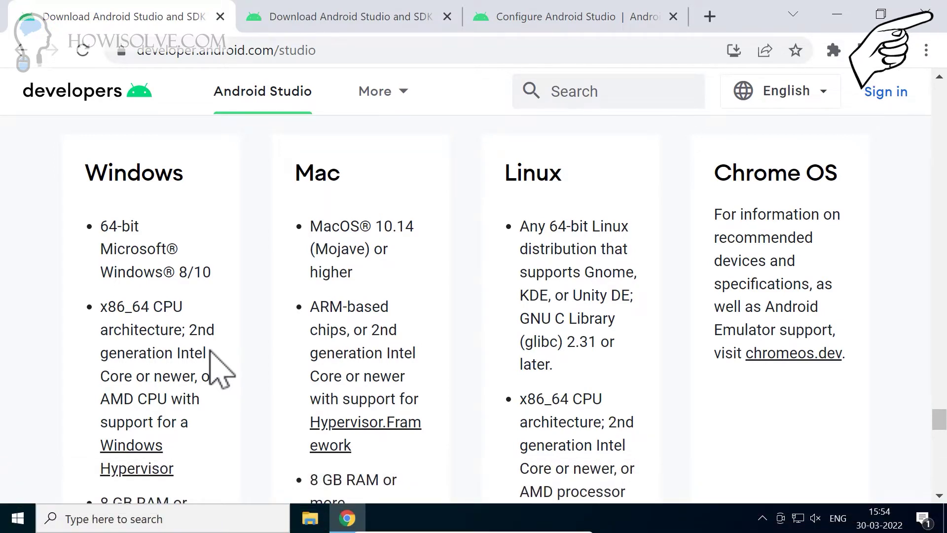
pyautogui.scroll(-2, 212, 360)
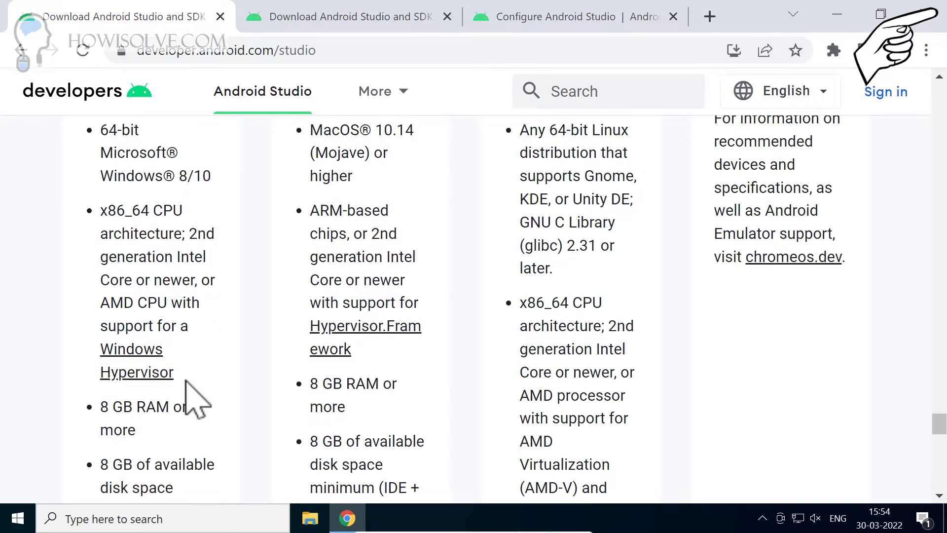
pyautogui.scroll(-2, 196, 398)
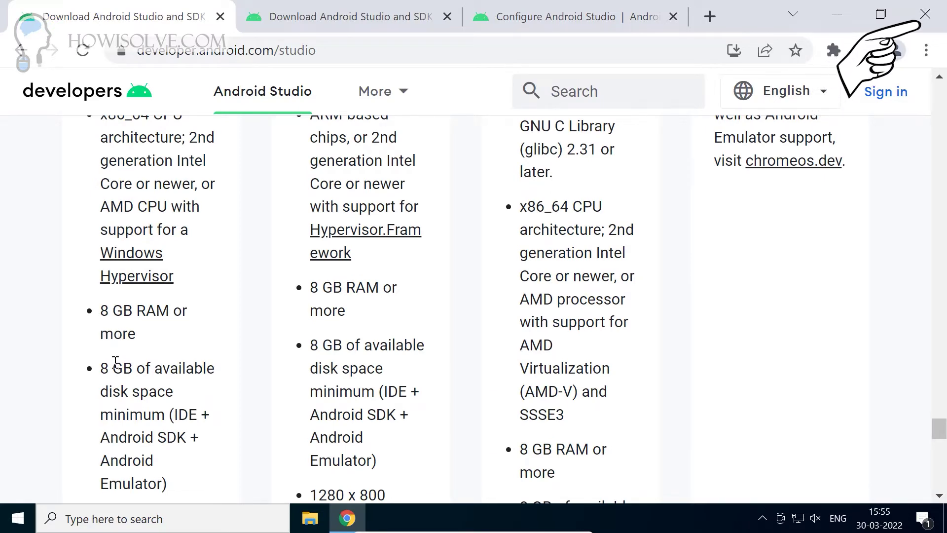
pyautogui.moveTo(100, 369); pyautogui.dragTo(181, 390)
pyautogui.scroll(-2, 180, 390)
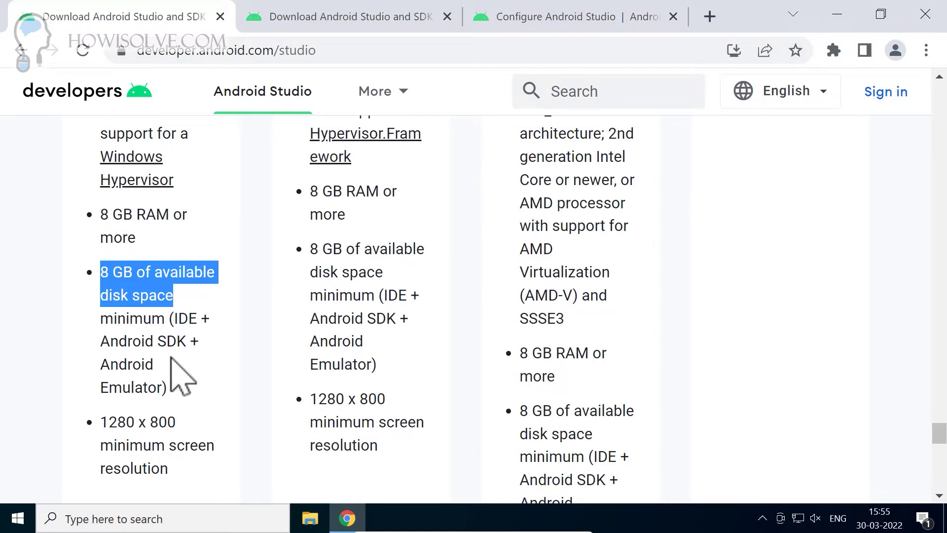
pyautogui.scroll(4, 167, 254)
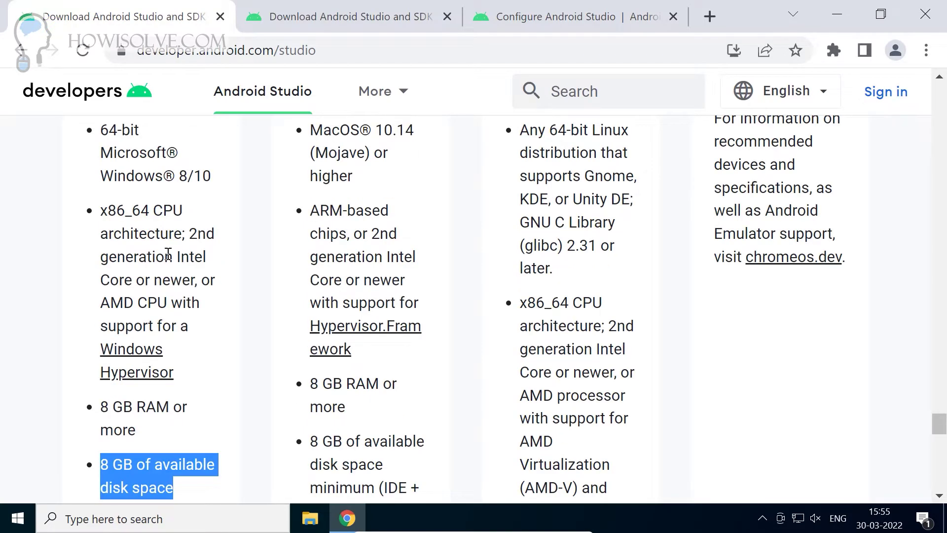
pyautogui.scroll(4, 167, 254)
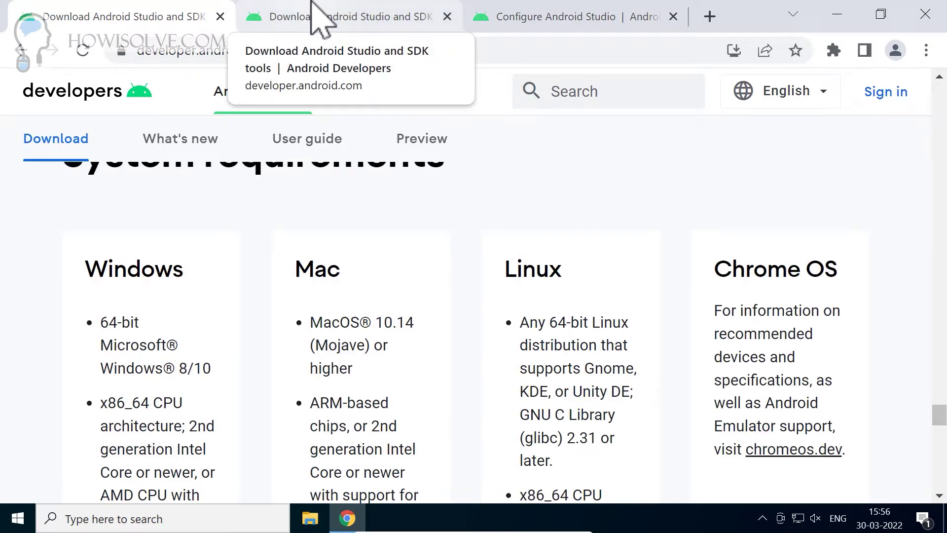
# Download the recommended Windows package android-studio-2021.1.1.22-windows.exe from the other open download page, agreeing to the terms and conditions
pyautogui.click(313, 10)
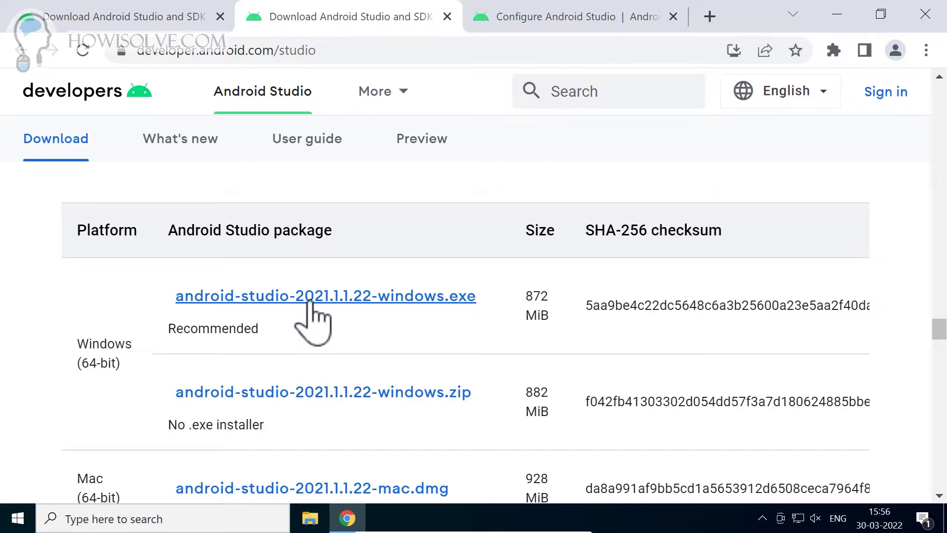
pyautogui.click(310, 299)
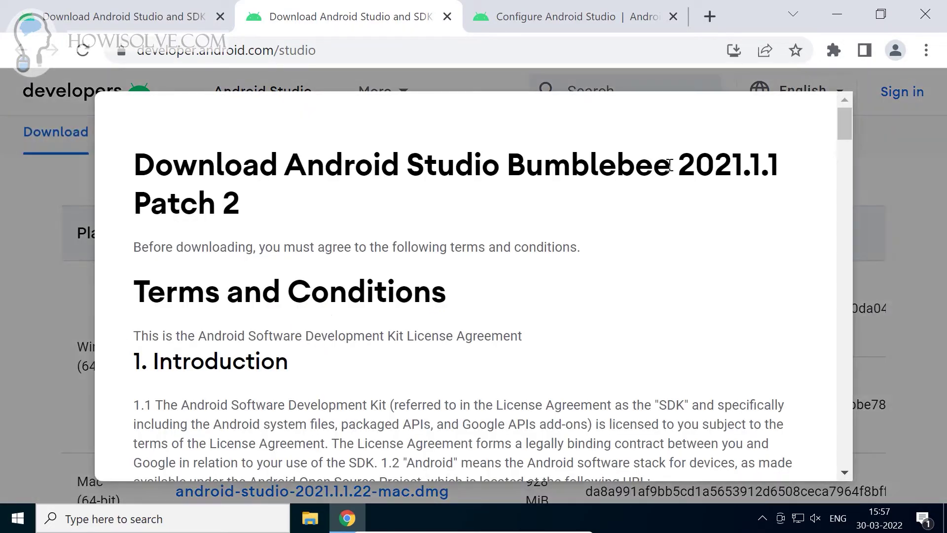
pyautogui.scroll(-15, 649, 246)
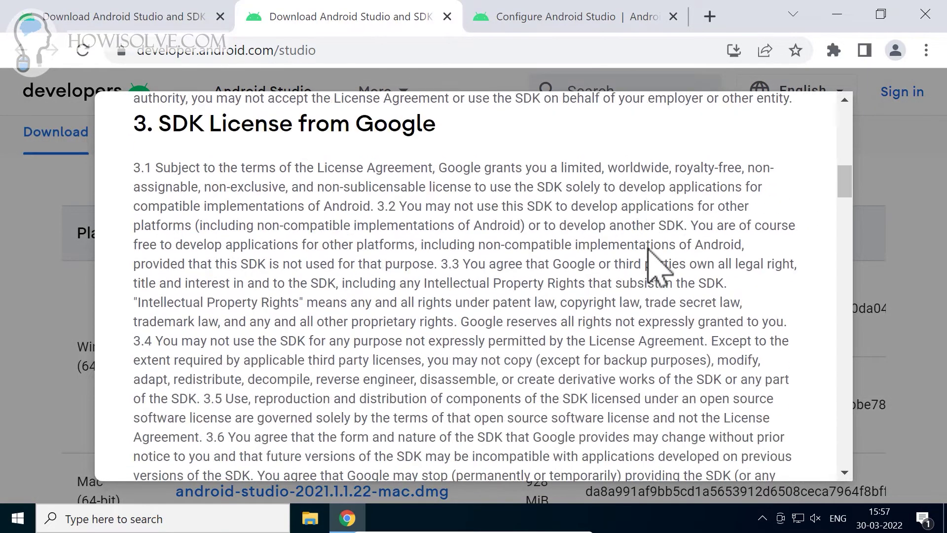
pyautogui.scroll(-20, 649, 246)
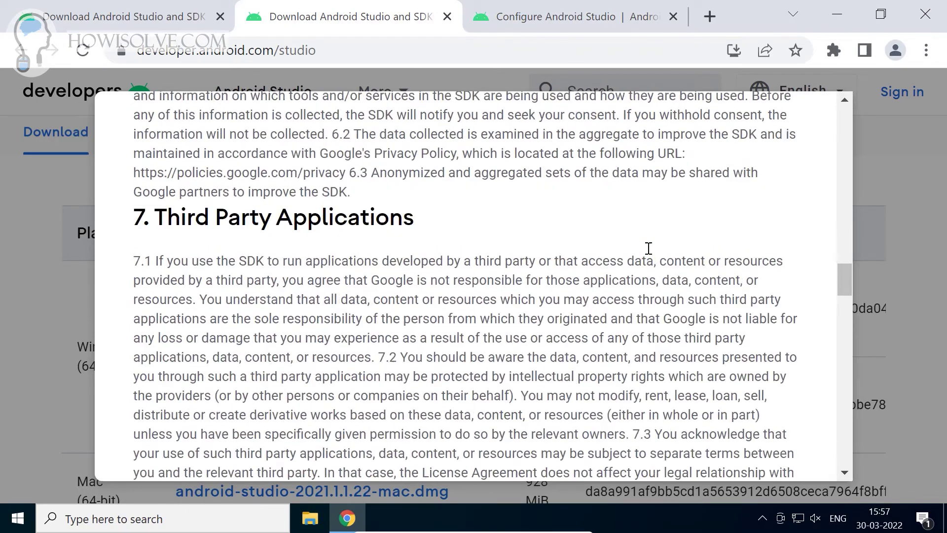
pyautogui.scroll(-20, 647, 246)
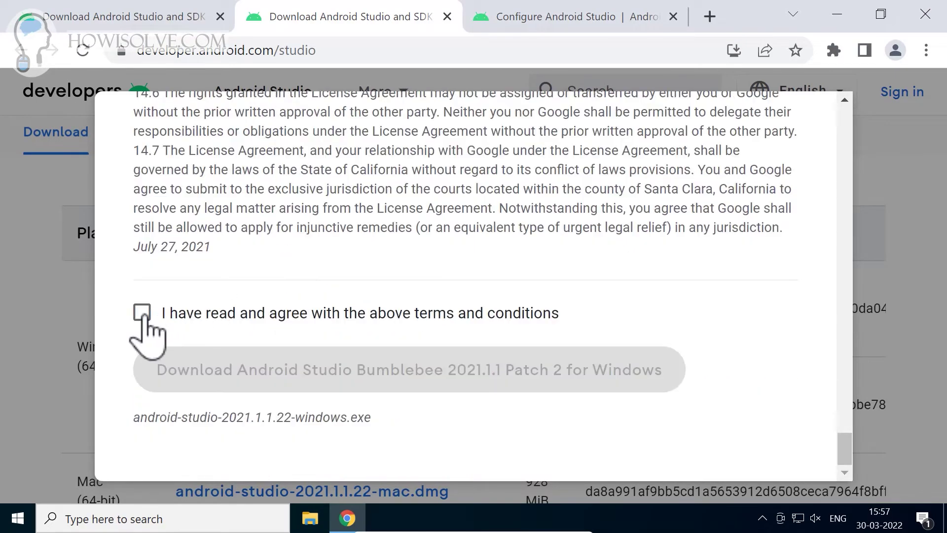
pyautogui.click(142, 312)
pyautogui.click(356, 389)
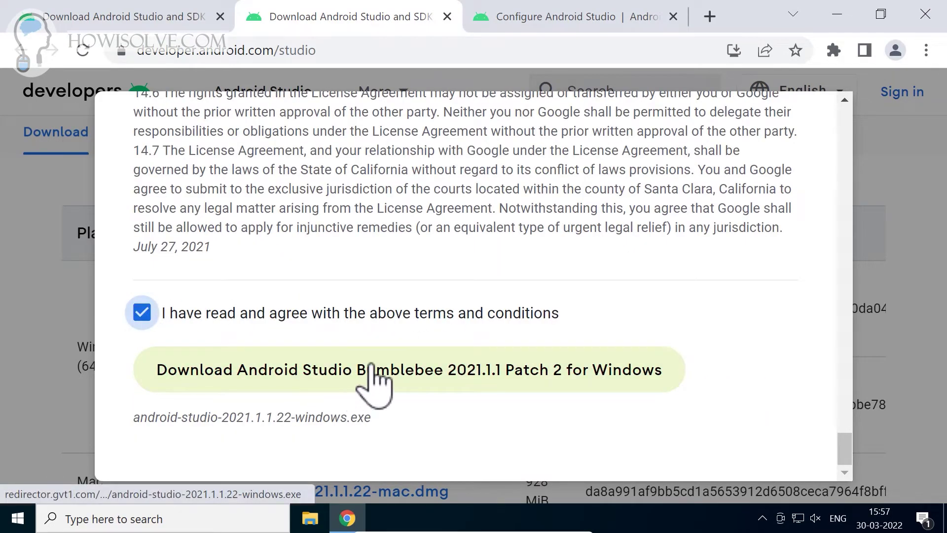
pyautogui.click(334, 375)
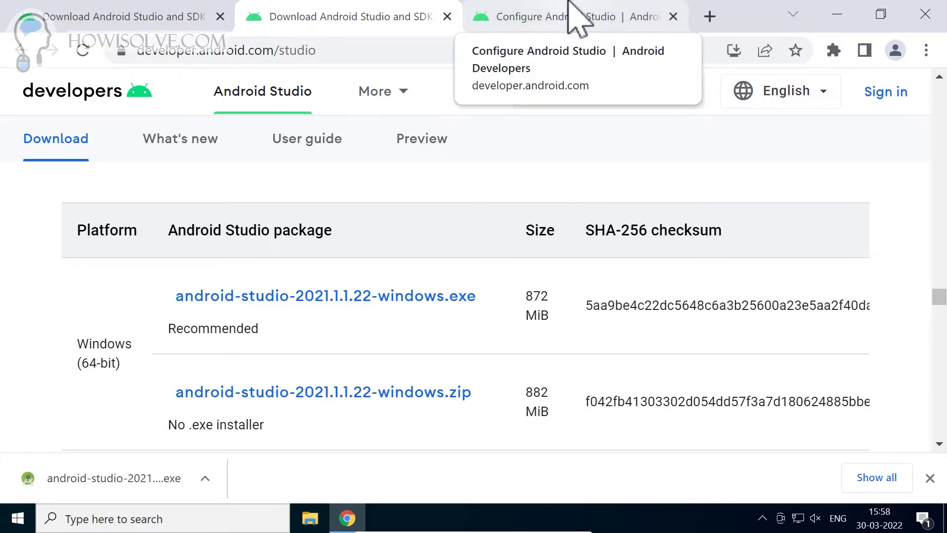
# Read the "Set the JDK version" section on the Configure Android Studio page, highlighting the sentence about the bundled OpenJDK
pyautogui.click(577, 20)
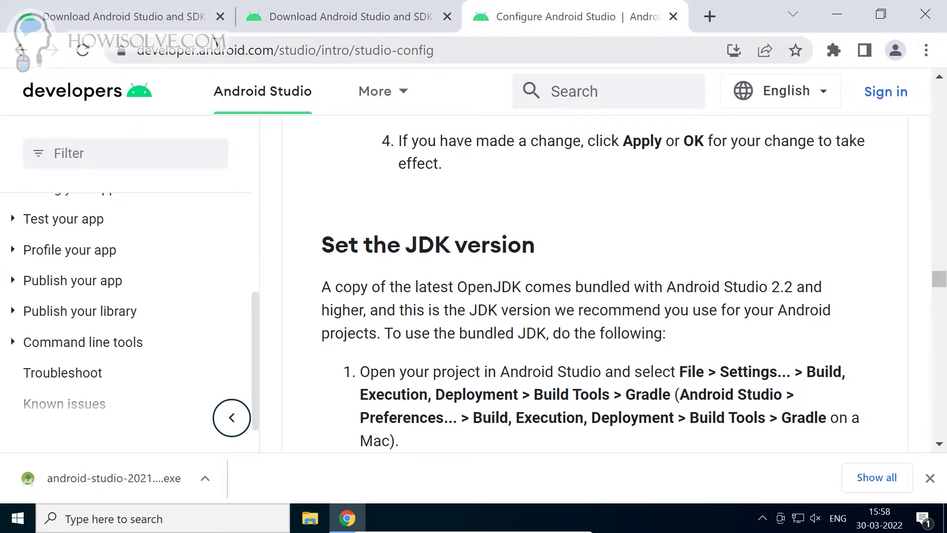
pyautogui.click(375, 90)
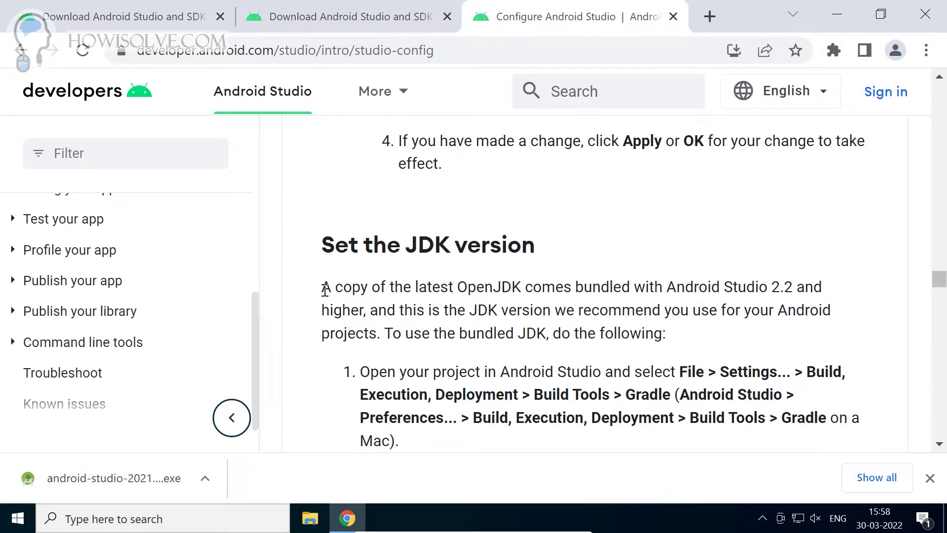
pyautogui.moveTo(321, 287); pyautogui.dragTo(664, 294)
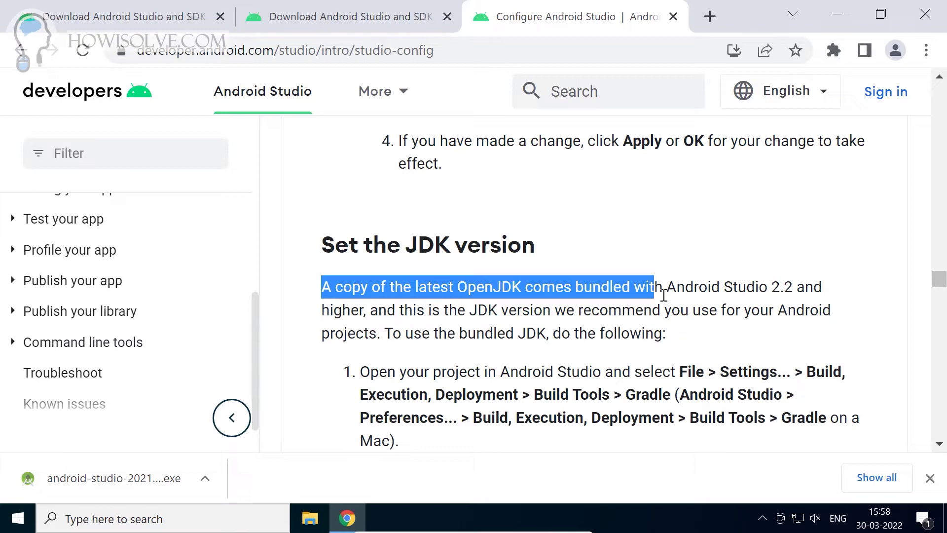
# Switch to File Explorer, run android-studio-2021.1.1.22-windows from the Downloads folder and allow it to make changes to the device
pyautogui.click(310, 518)
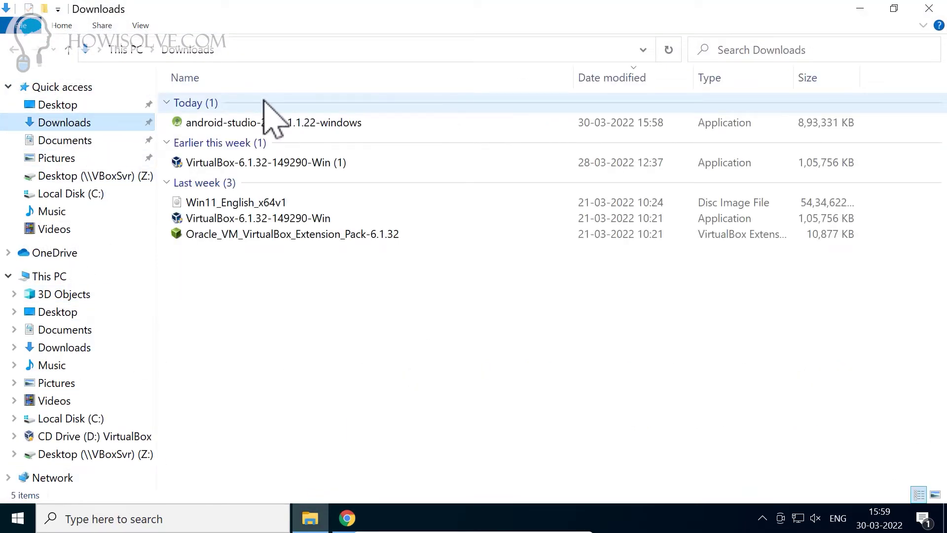
pyautogui.click(299, 124)
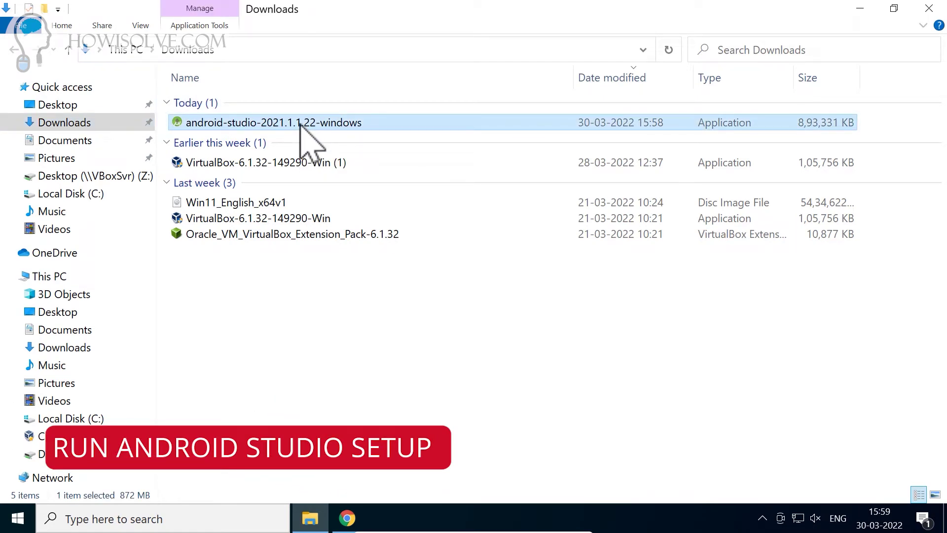
pyautogui.doubleClick(299, 123)
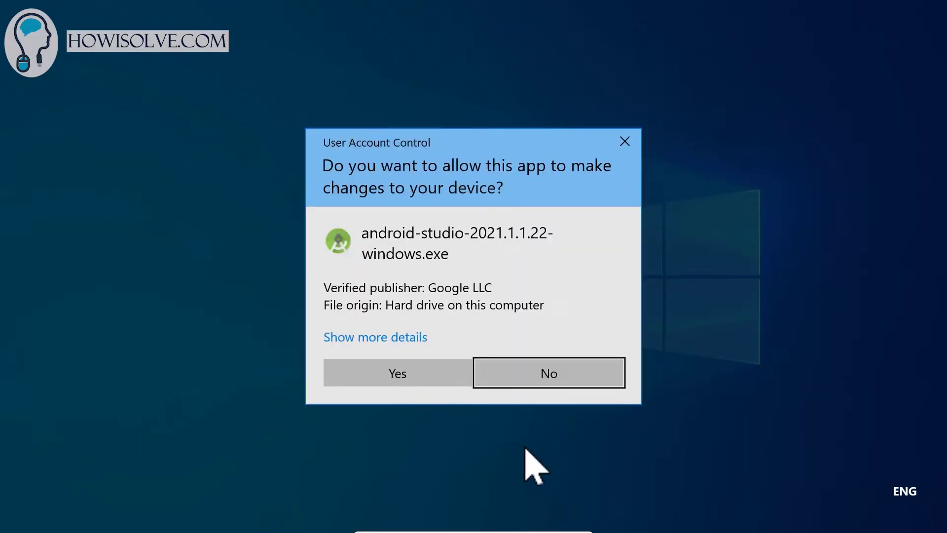
pyautogui.click(398, 373)
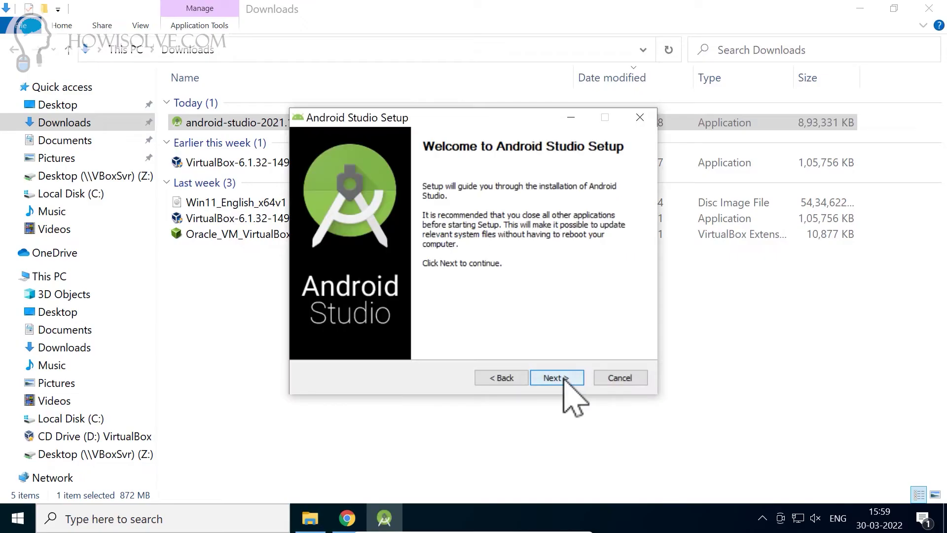
# Install Android Studio with the Android Virtual Device component in C:\Program Files\Android\Android Studio, and continue past the completed installation
pyautogui.click(566, 379)
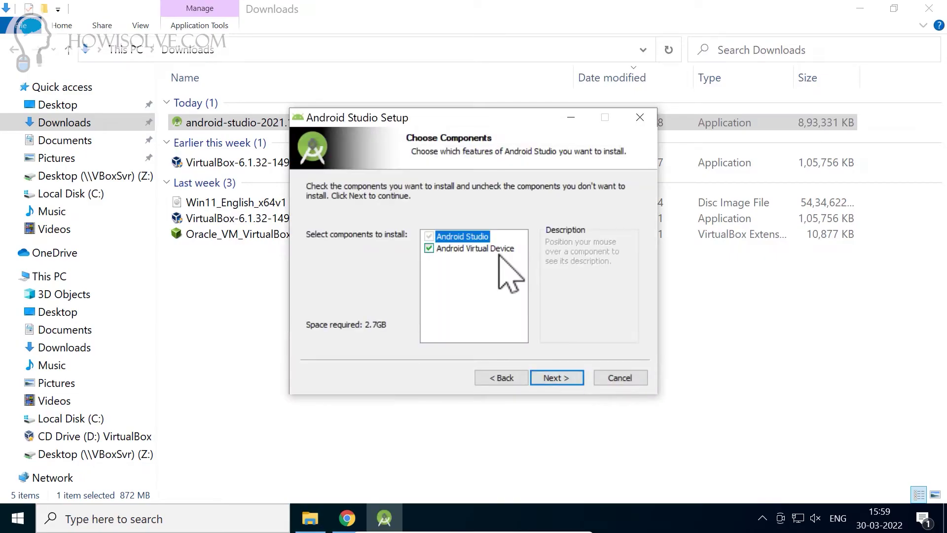
pyautogui.click(562, 378)
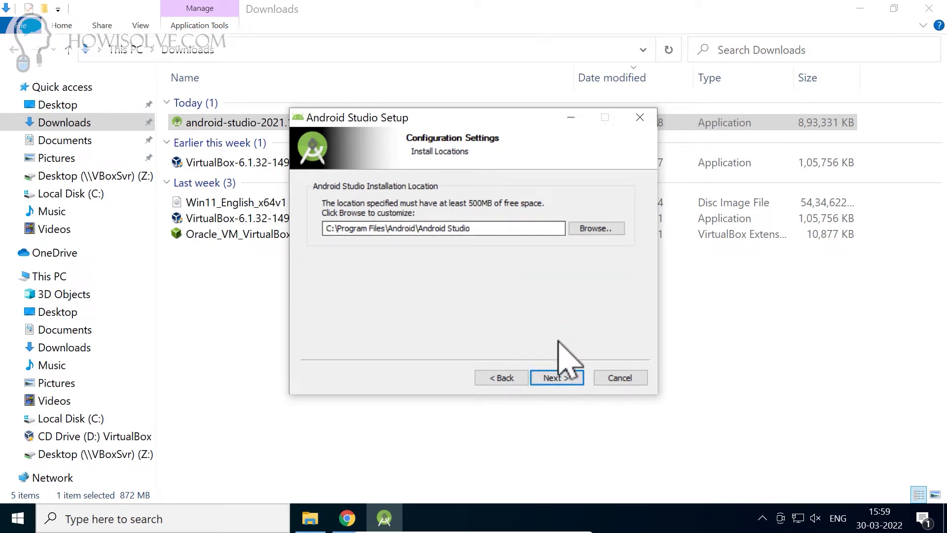
pyautogui.click(562, 378)
pyautogui.click(562, 378)
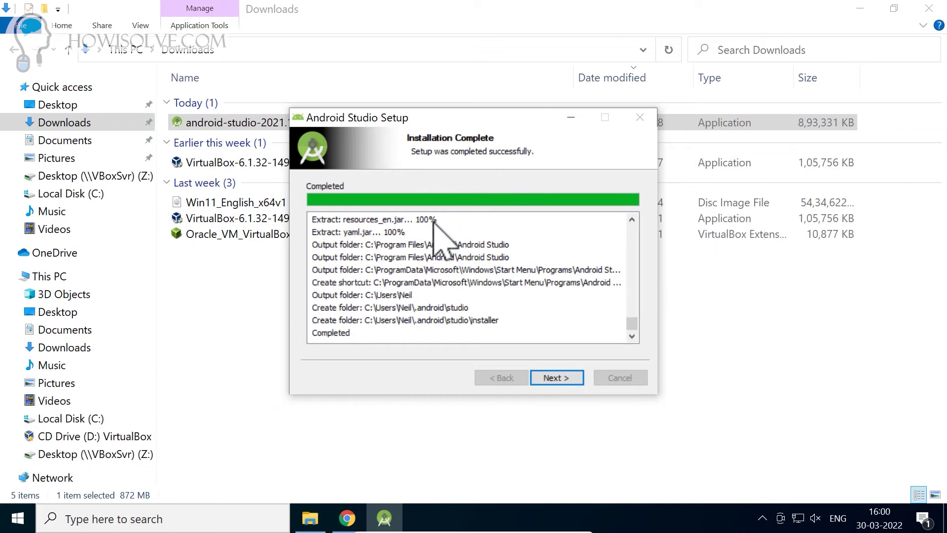
pyautogui.click(555, 378)
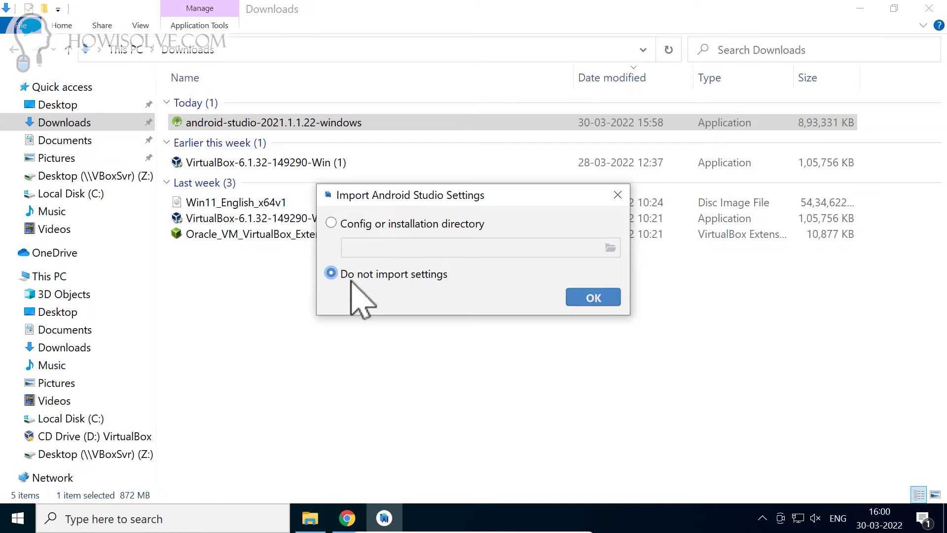
# Start Android Studio without importing settings and decline sending usage statistics to Google
pyautogui.click(592, 297)
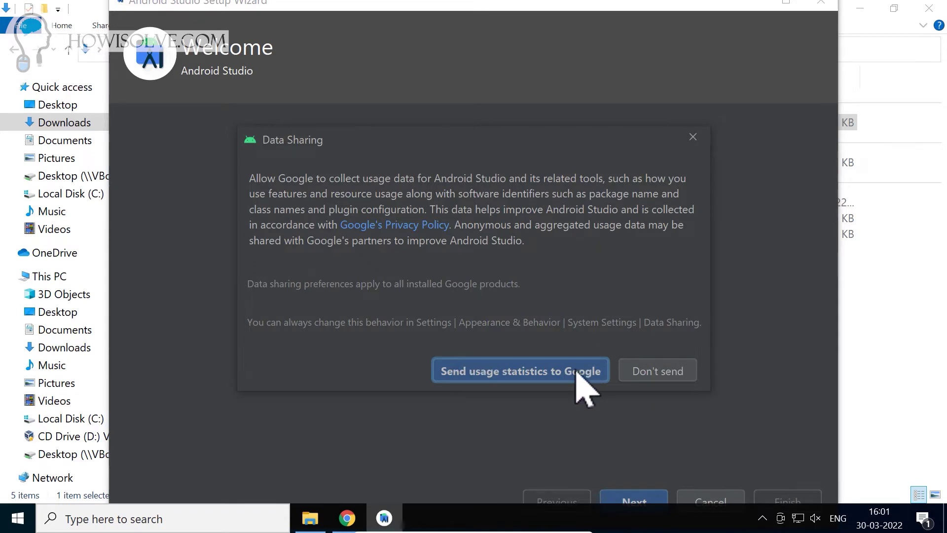
pyautogui.click(666, 372)
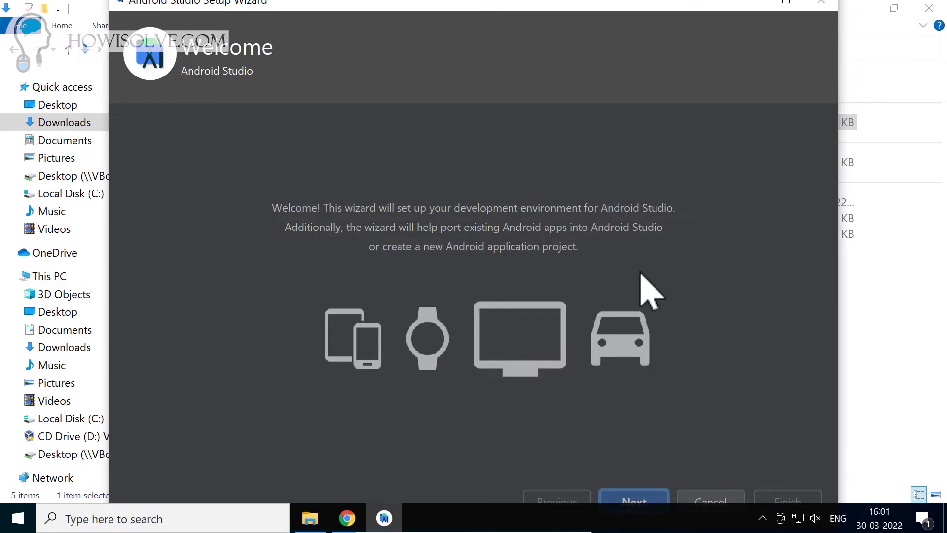
# Maximize the Android Studio Setup Wizard and proceed with the Standard install type to the UI theme selection
pyautogui.click(789, 5)
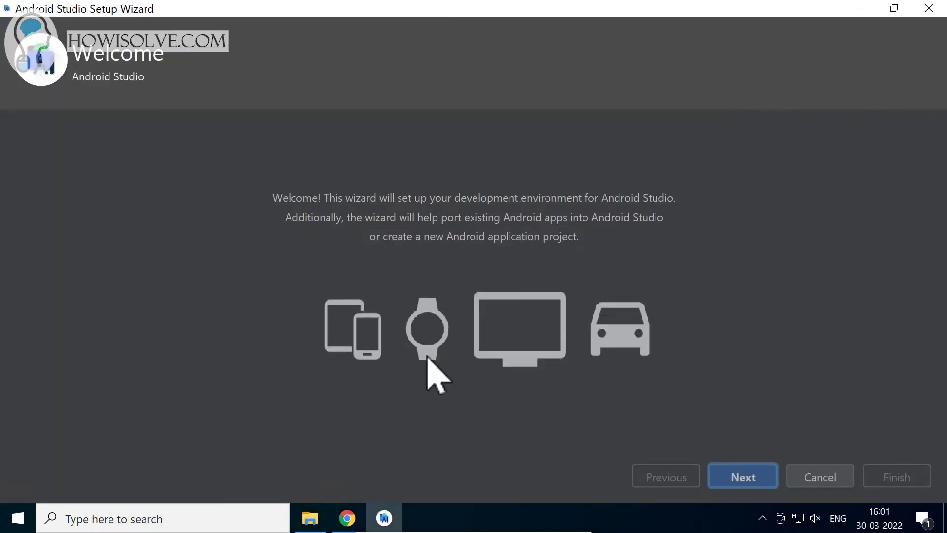
pyautogui.click(740, 477)
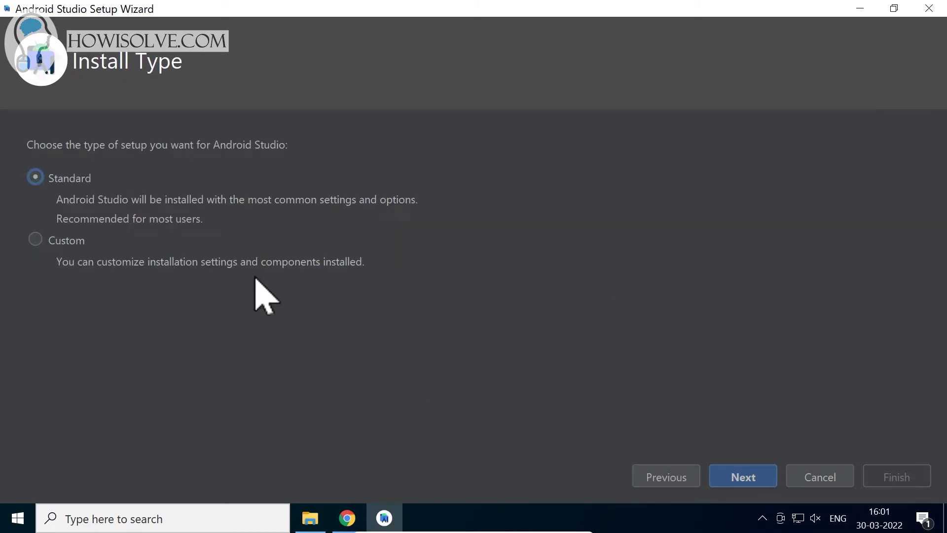
pyautogui.click(742, 477)
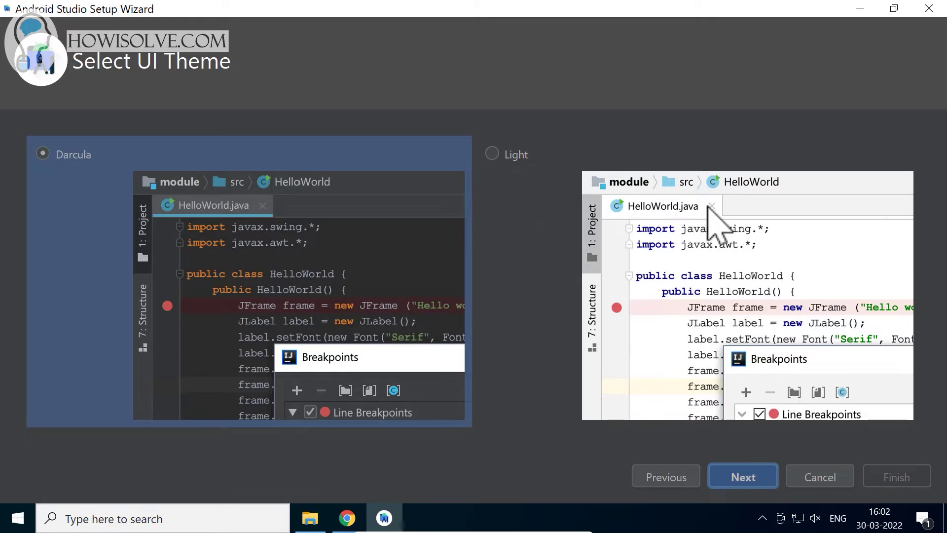
# Choose the Light UI theme and continue to the installation settings summary
pyautogui.click(495, 156)
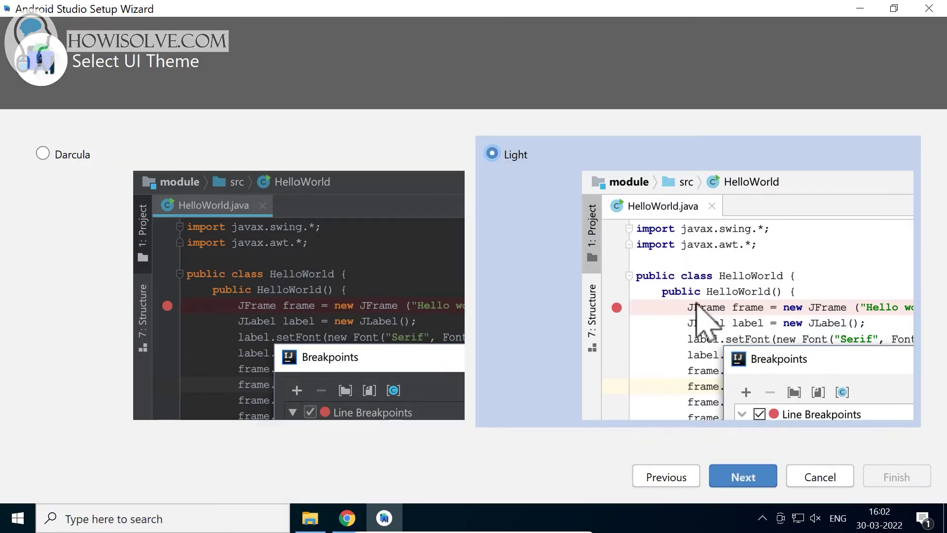
pyautogui.click(734, 483)
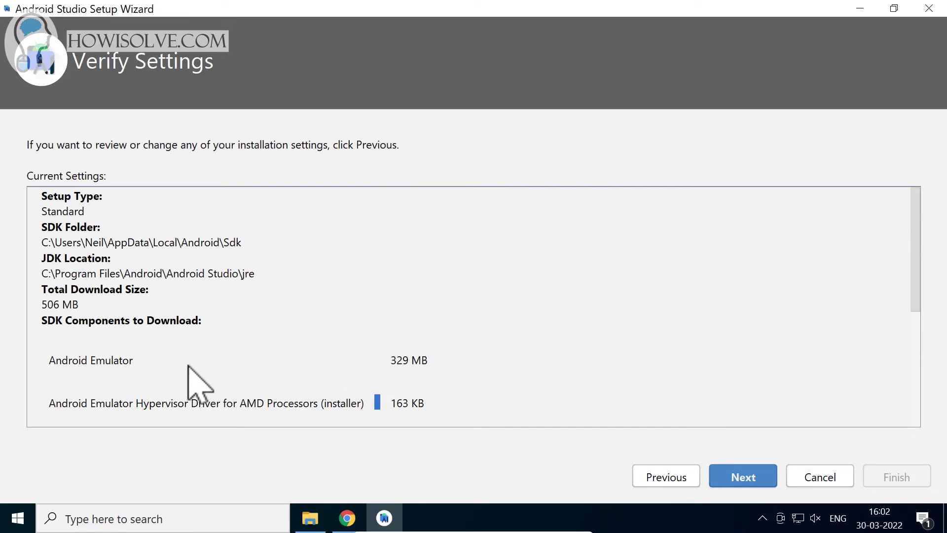
# Review the setup type, folder locations and the full list of SDK components to download in the current settings
pyautogui.scroll(-3, 417, 357)
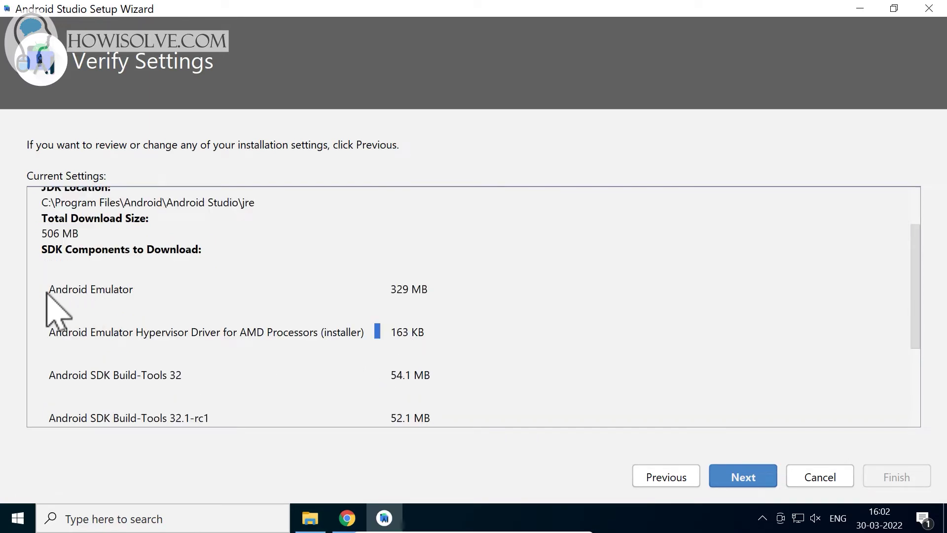
pyautogui.moveTo(47, 289); pyautogui.dragTo(134, 291)
pyautogui.moveTo(55, 333); pyautogui.dragTo(284, 332)
pyautogui.scroll(-3, 71, 313)
pyautogui.moveTo(43, 303); pyautogui.dragTo(186, 310)
pyautogui.moveTo(80, 356); pyautogui.dragTo(141, 365)
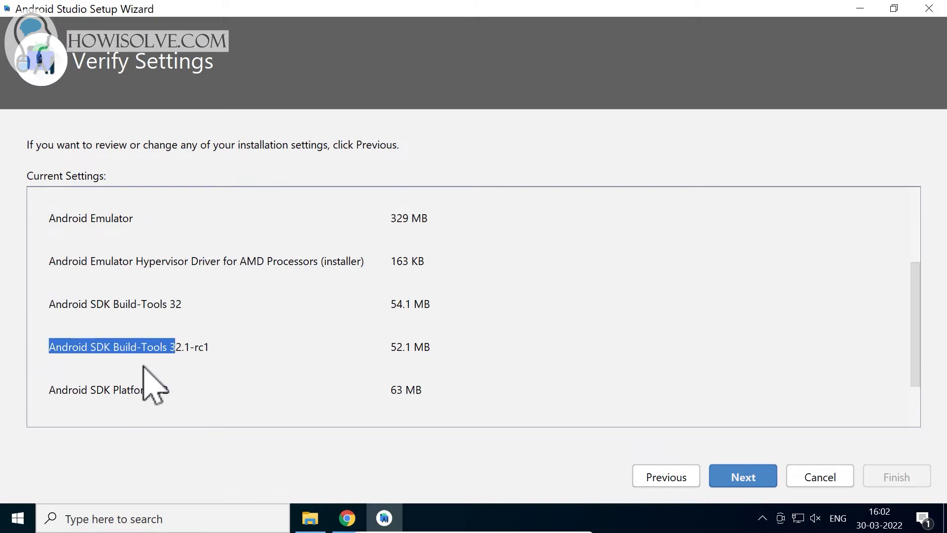
pyautogui.moveTo(81, 393); pyautogui.dragTo(197, 391)
pyautogui.scroll(-3, 184, 316)
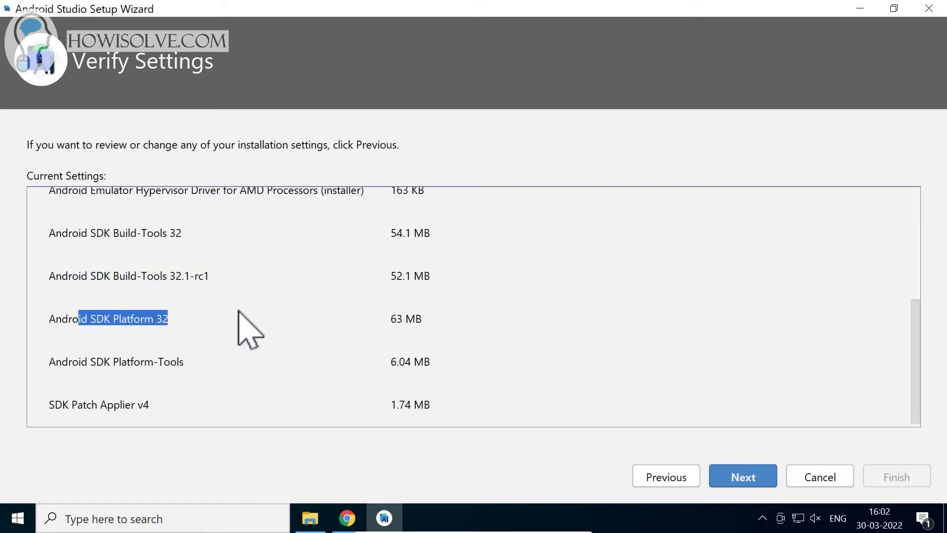
pyautogui.scroll(-1, 239, 328)
pyautogui.moveTo(153, 257); pyautogui.dragTo(339, 388)
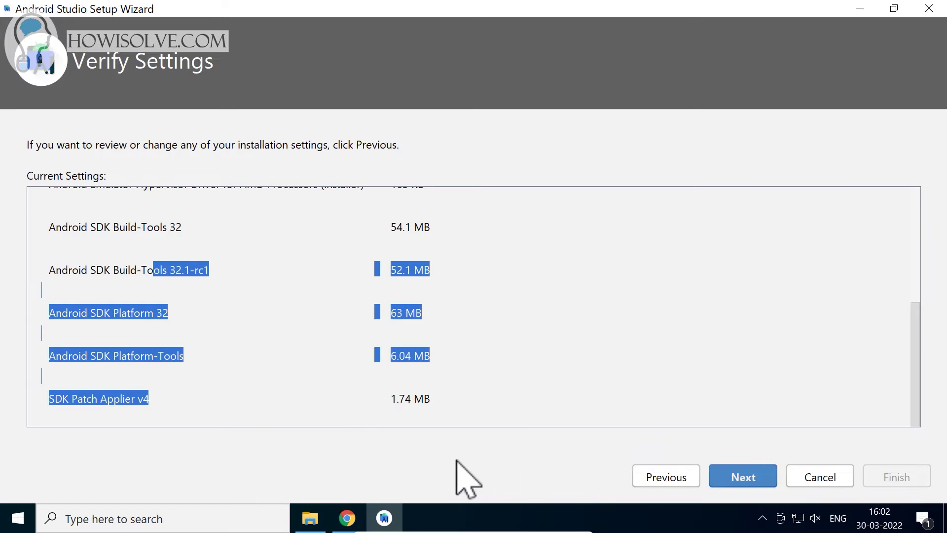
# Accept both android-sdk-license and android-sdk-preview-license, and start downloading the SDK components
pyautogui.click(752, 477)
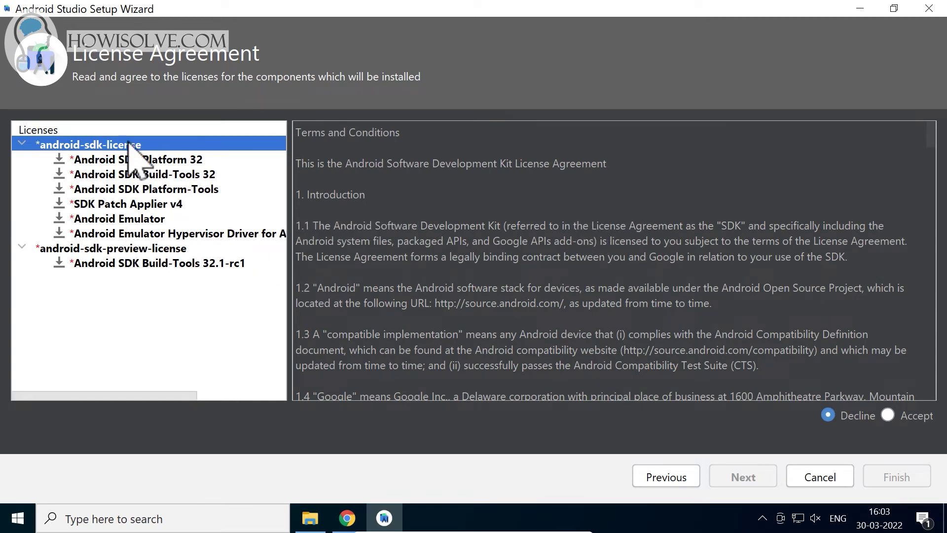
pyautogui.click(887, 415)
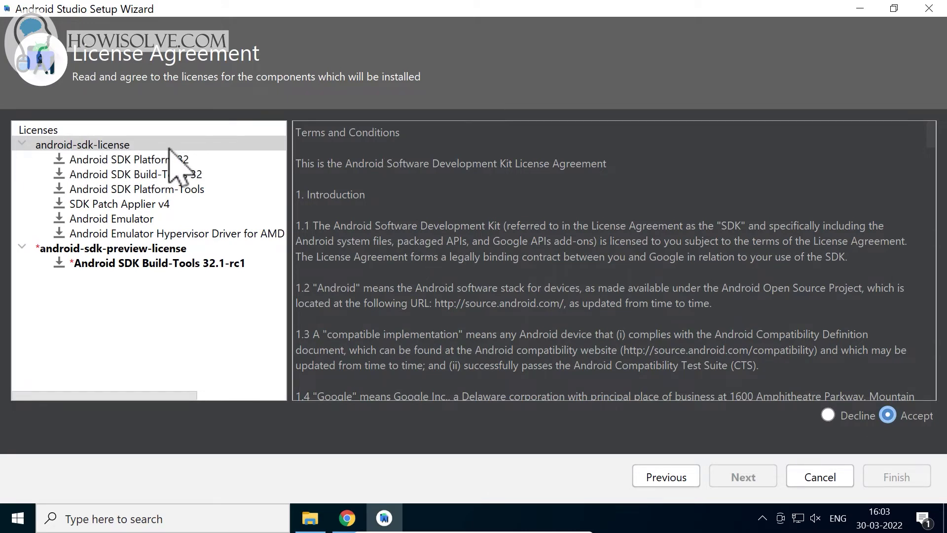
pyautogui.doubleClick(104, 249)
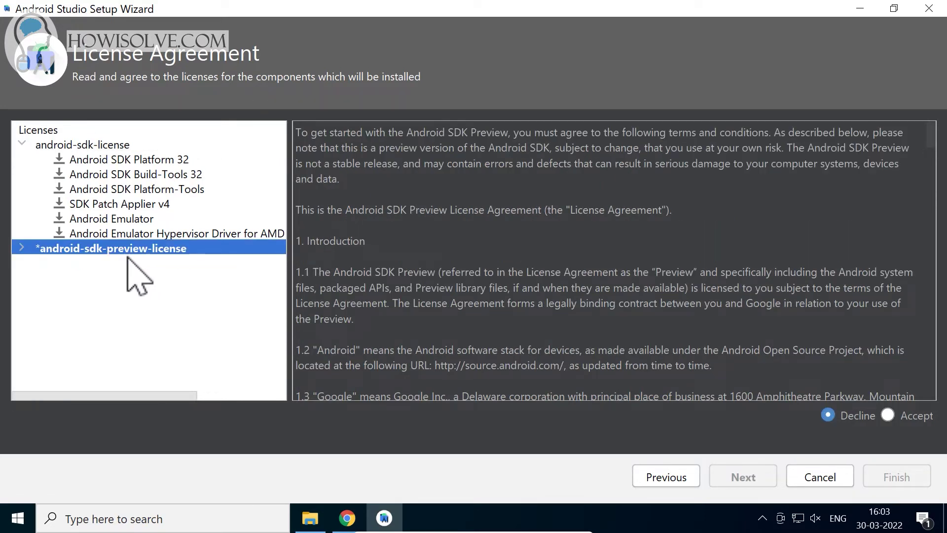
pyautogui.click(887, 415)
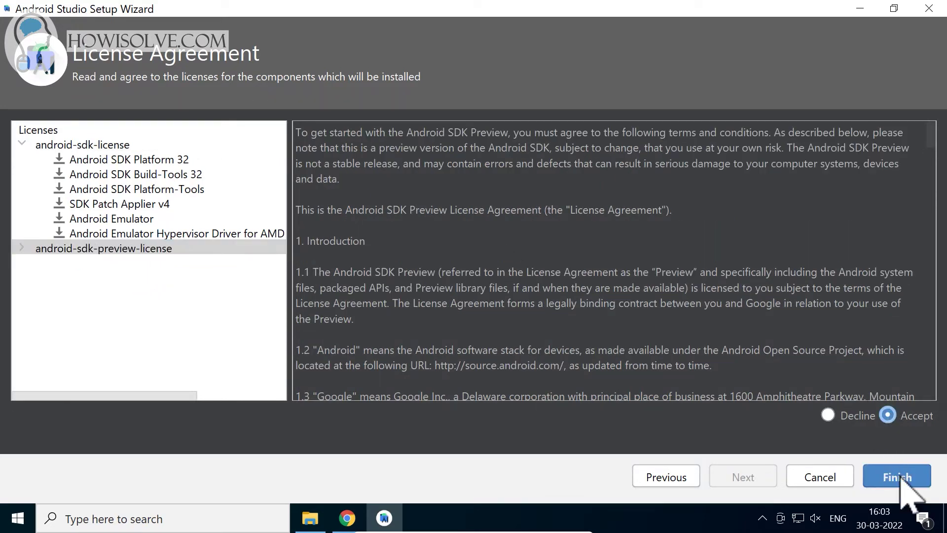
pyautogui.click(898, 477)
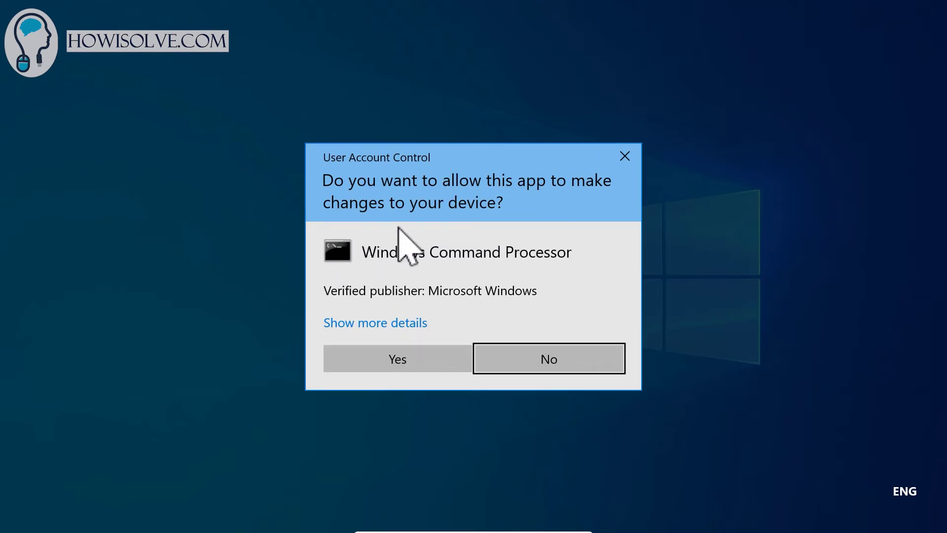
# Allow Windows Command Processor to make changes to the device, check the component installation log and finish the setup wizard
pyautogui.click(396, 359)
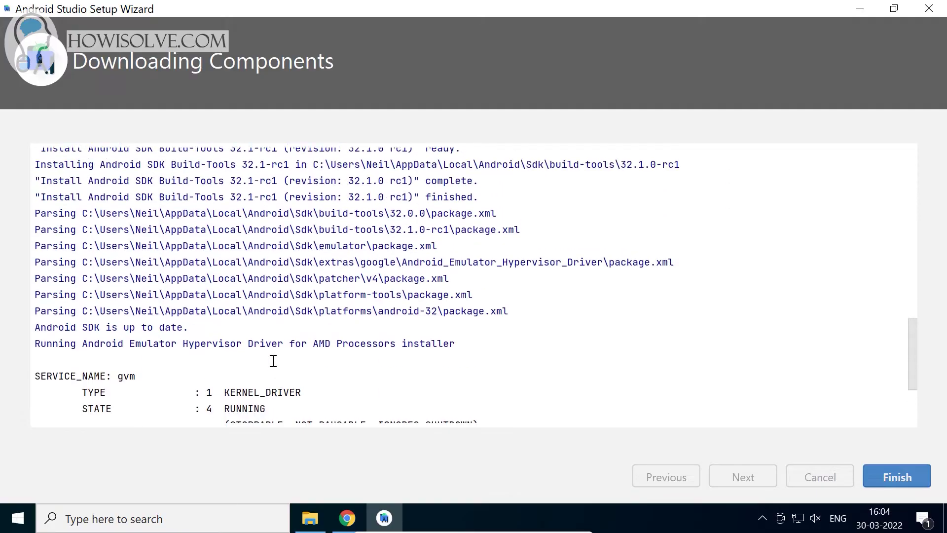
pyautogui.scroll(5, 271, 360)
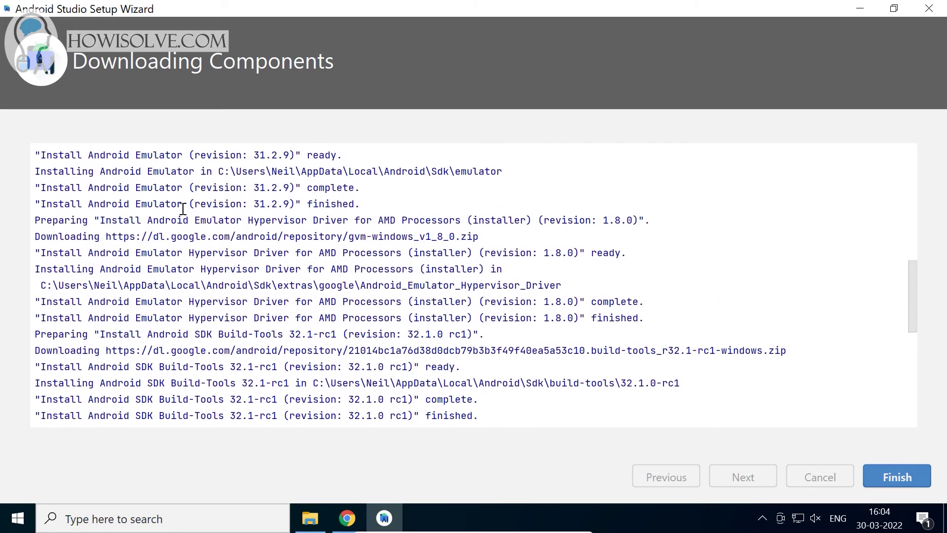
pyautogui.scroll(-5, 198, 222)
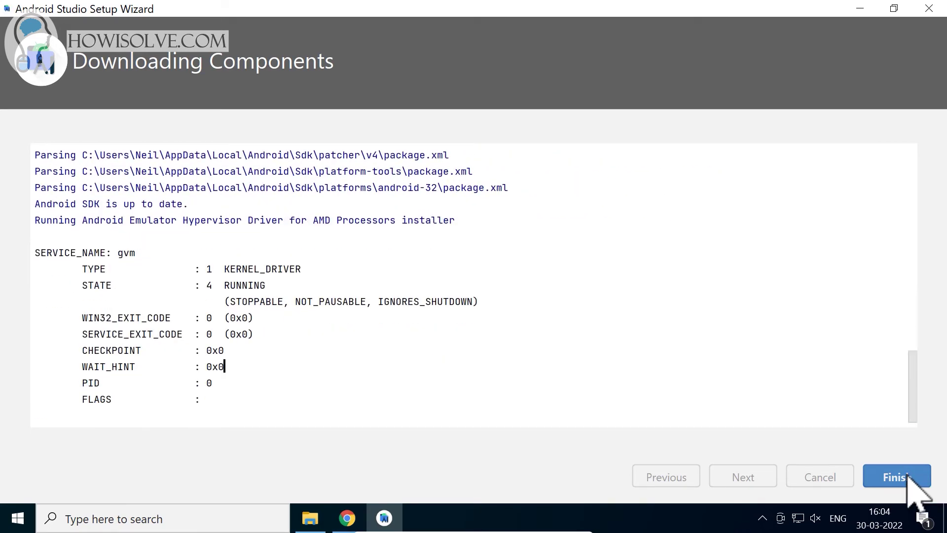
pyautogui.click(907, 475)
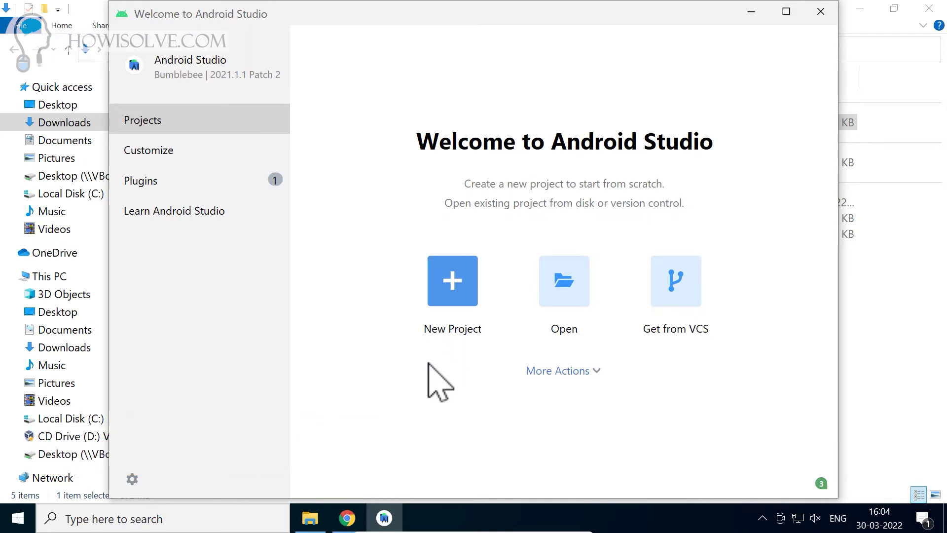
# Start a new phone and tablet project from the Basic Activity template and set its language to Java
pyautogui.click(451, 282)
pyautogui.scroll(-3, 543, 186)
pyautogui.scroll(3, 560, 243)
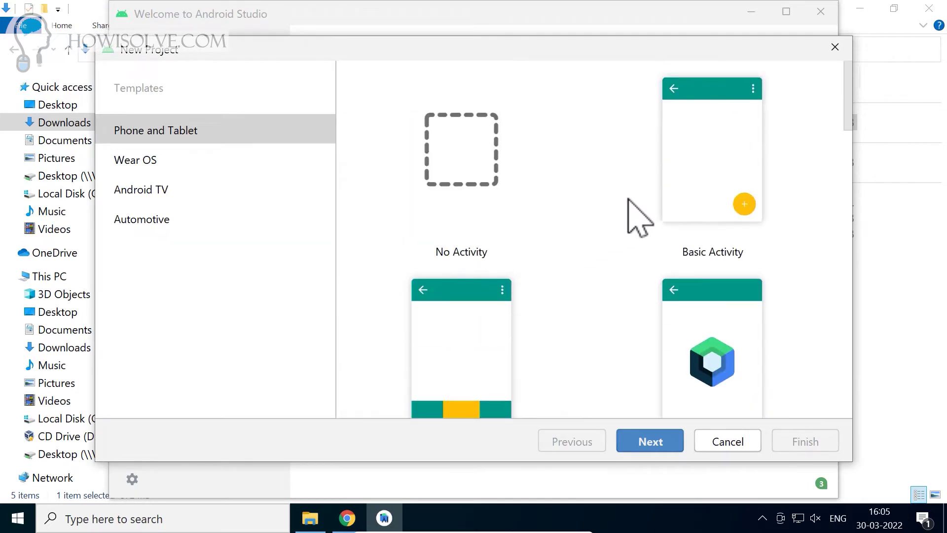
pyautogui.click(702, 167)
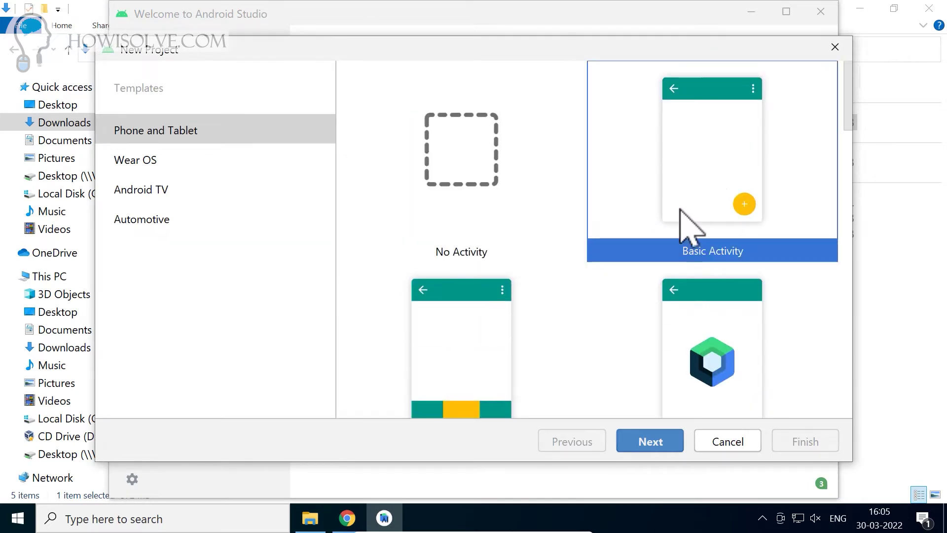
pyautogui.click(659, 442)
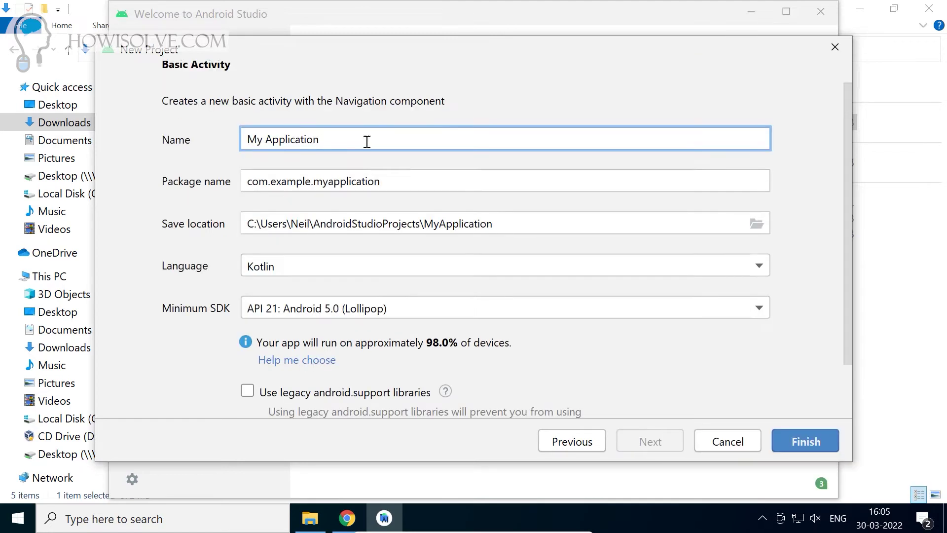
pyautogui.click(378, 267)
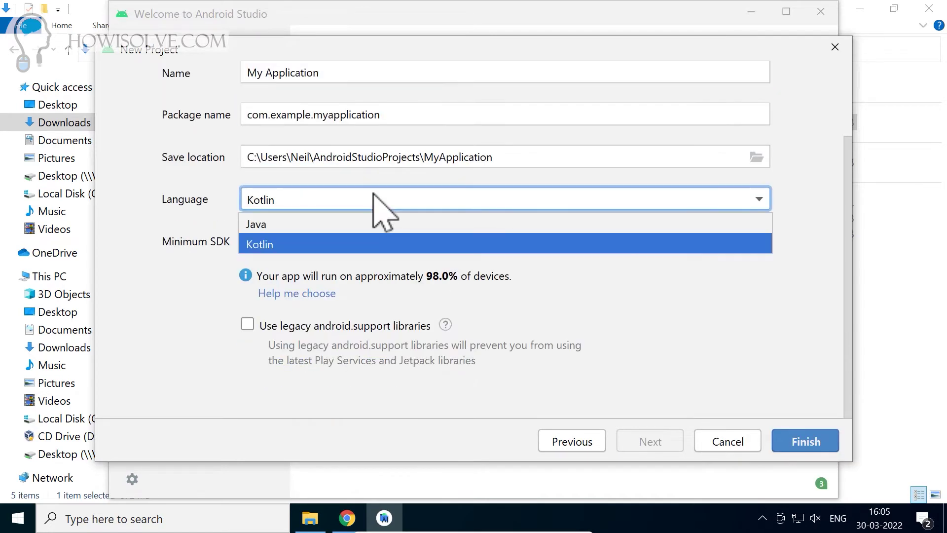
pyautogui.click(324, 224)
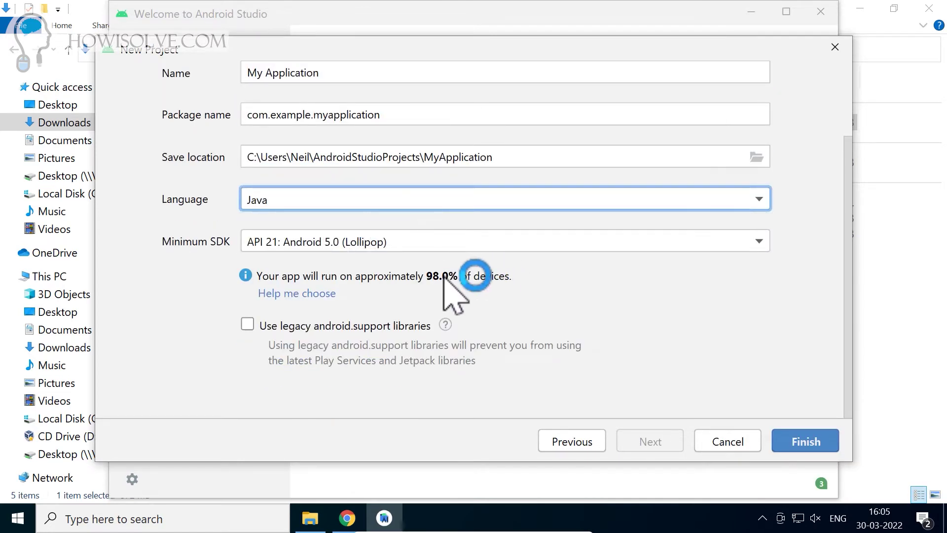
# Examine the Android platform/API version distribution chart and the Lollipop feature list, and return to the project settings
pyautogui.click(285, 295)
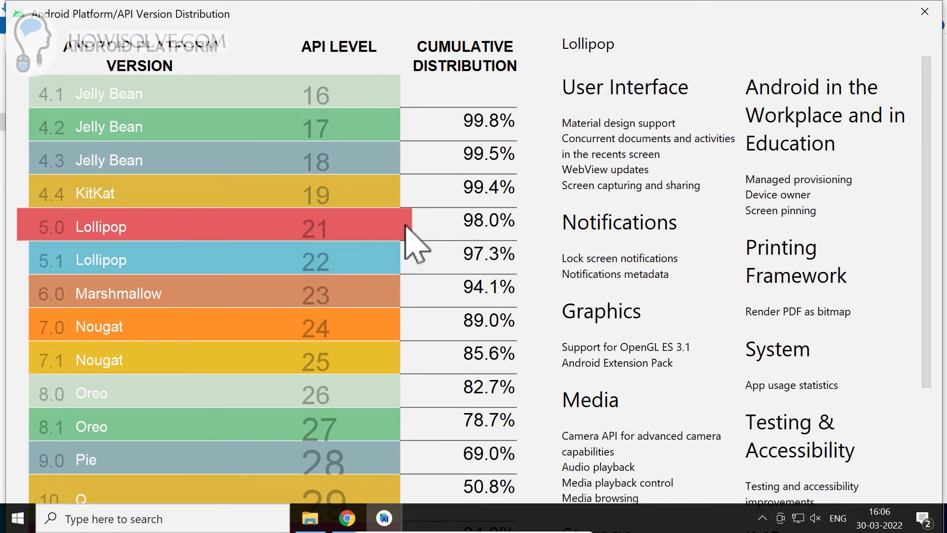
pyautogui.scroll(-5, 499, 166)
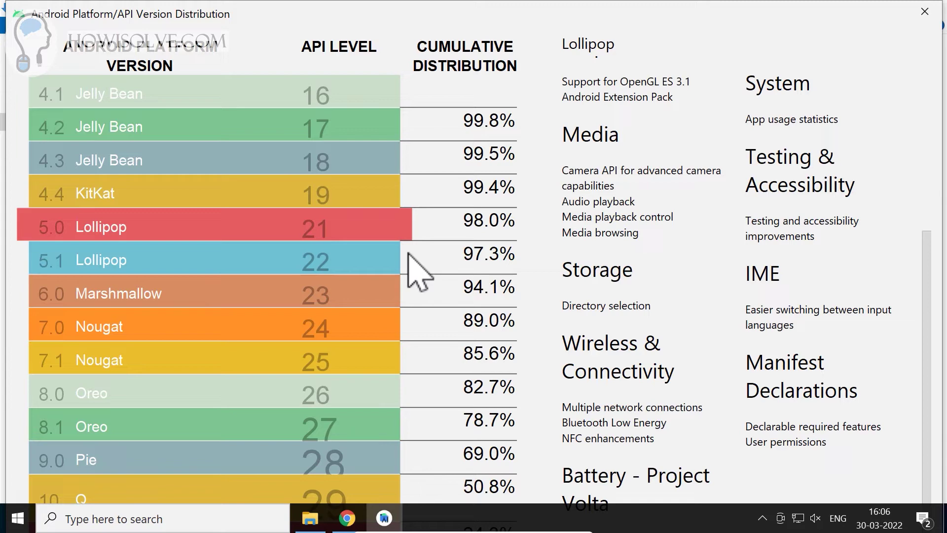
pyautogui.press('Escape')
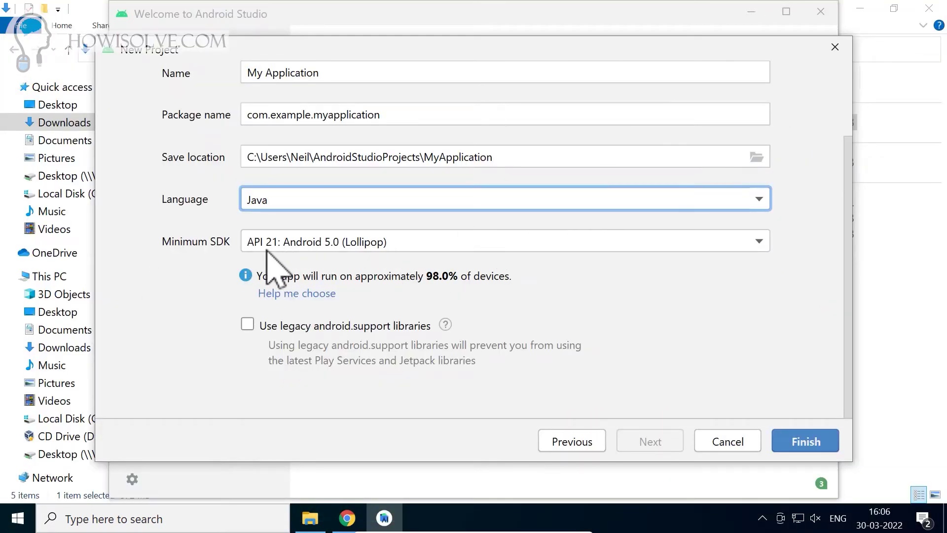
# Create the My Application project and allow adb through Windows Defender Firewall on public networks
pyautogui.click(797, 442)
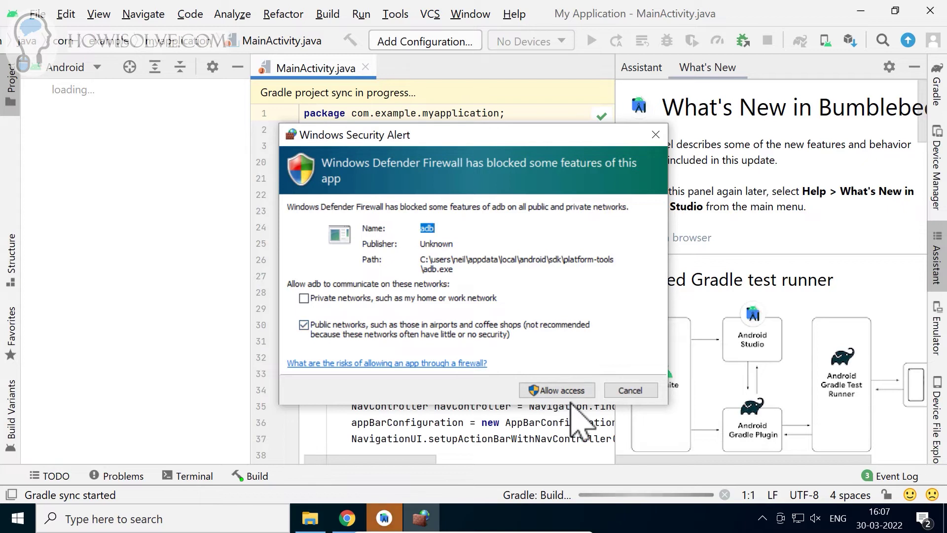
pyautogui.click(567, 391)
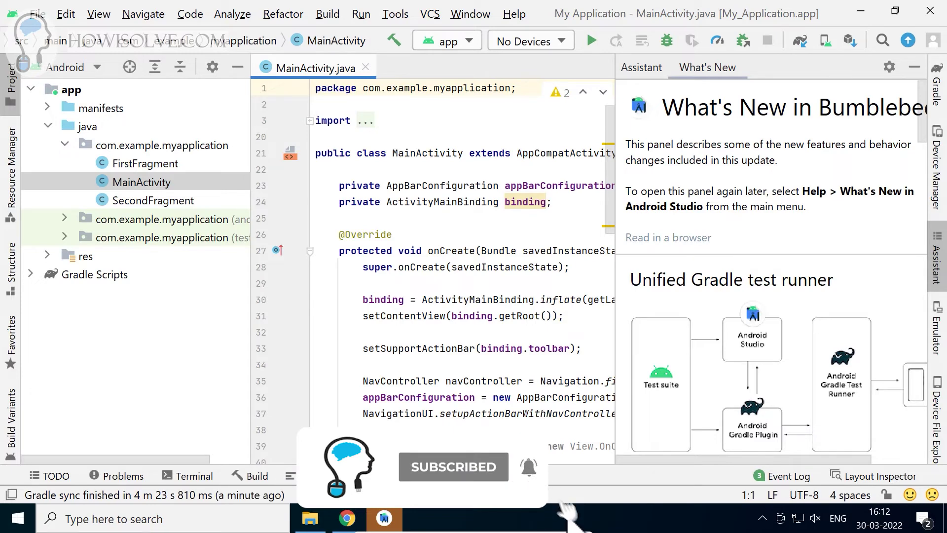
# Check the CPU virtualization status in Task Manager's performance view, and close Task Manager
pyautogui.rightClick(594, 519)
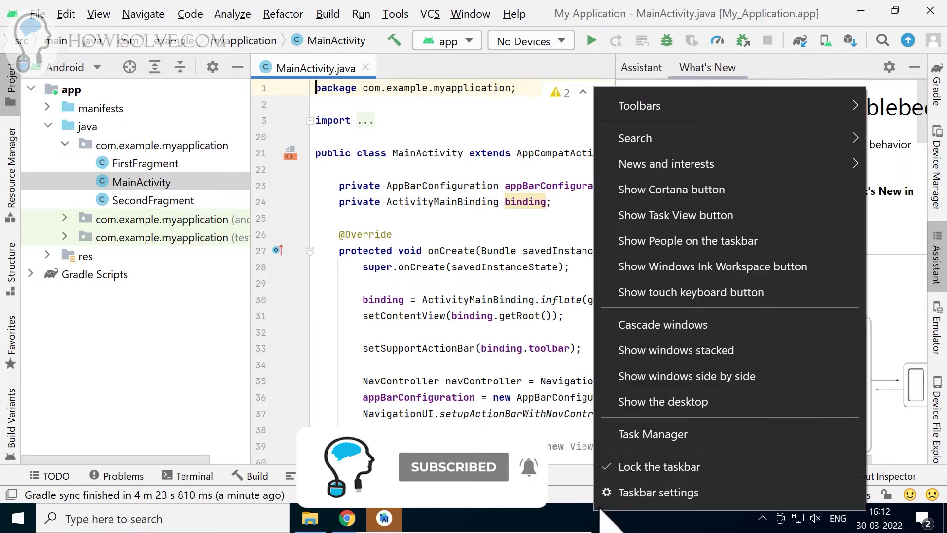
pyautogui.click(654, 435)
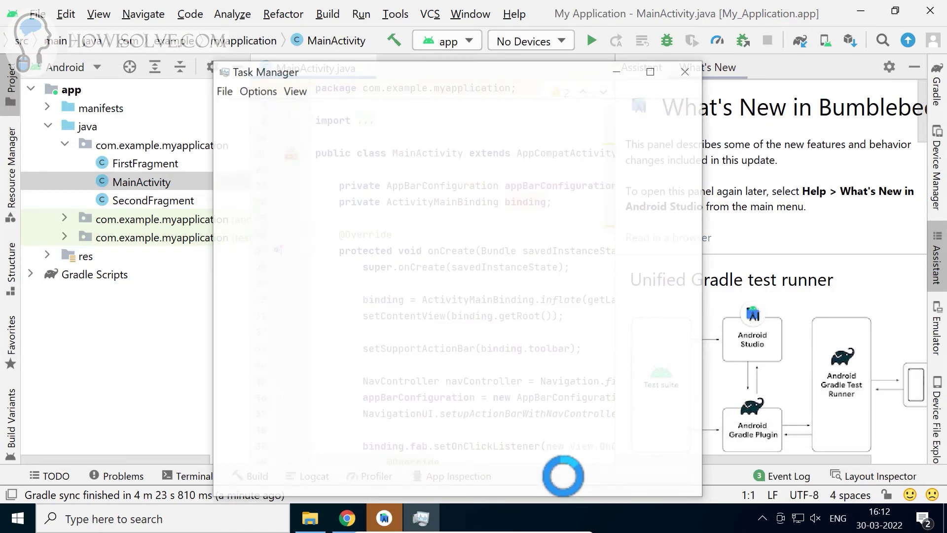
pyautogui.click(291, 113)
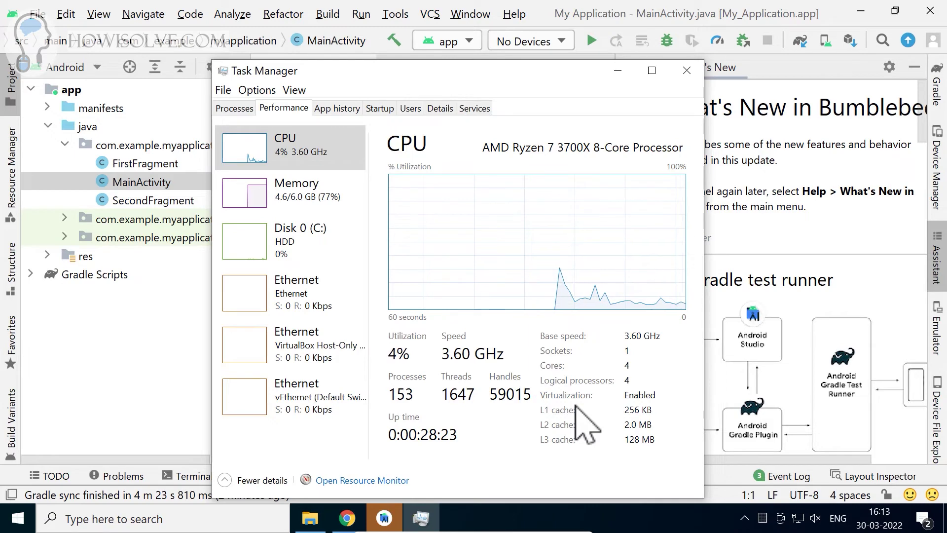
pyautogui.click(690, 72)
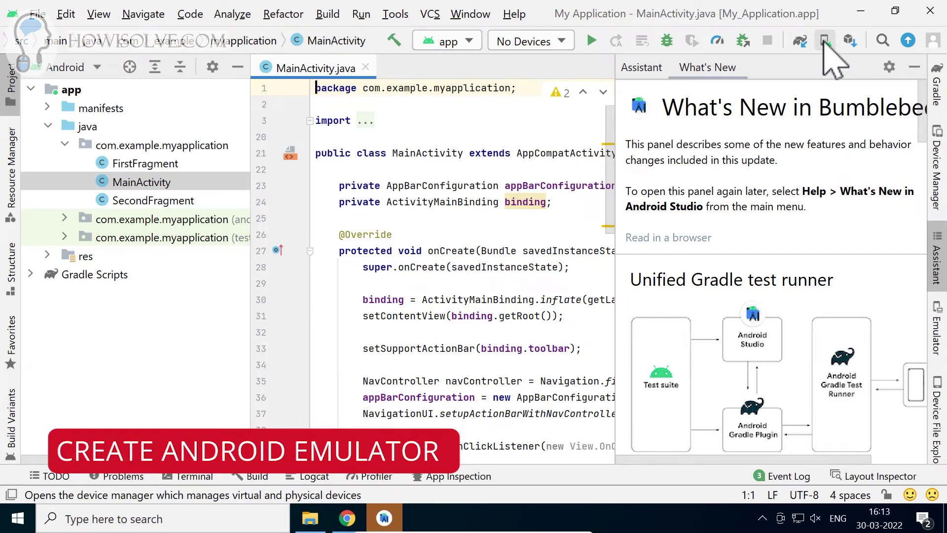
# Create a new virtual device in Device Manager with the Pixel XL phone definition and continue to the system image selection
pyautogui.click(395, 18)
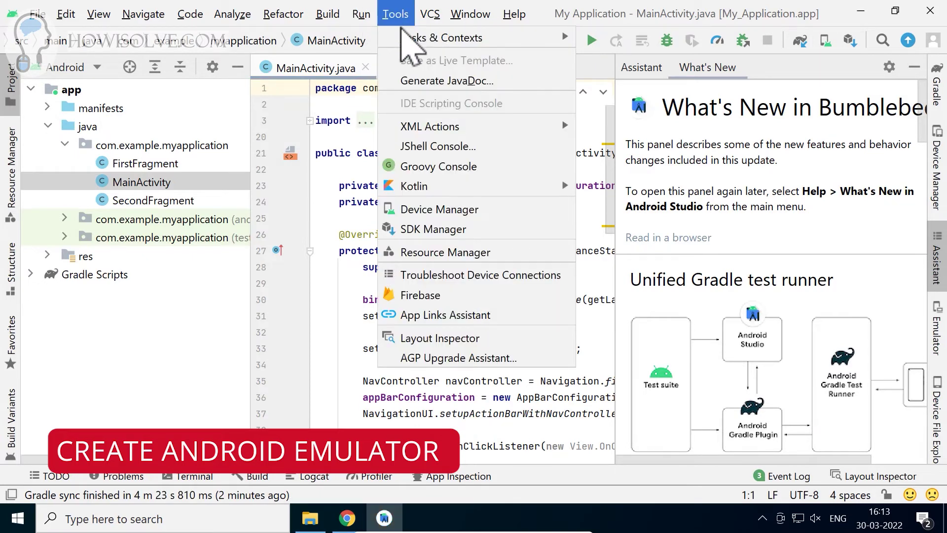
pyautogui.click(424, 214)
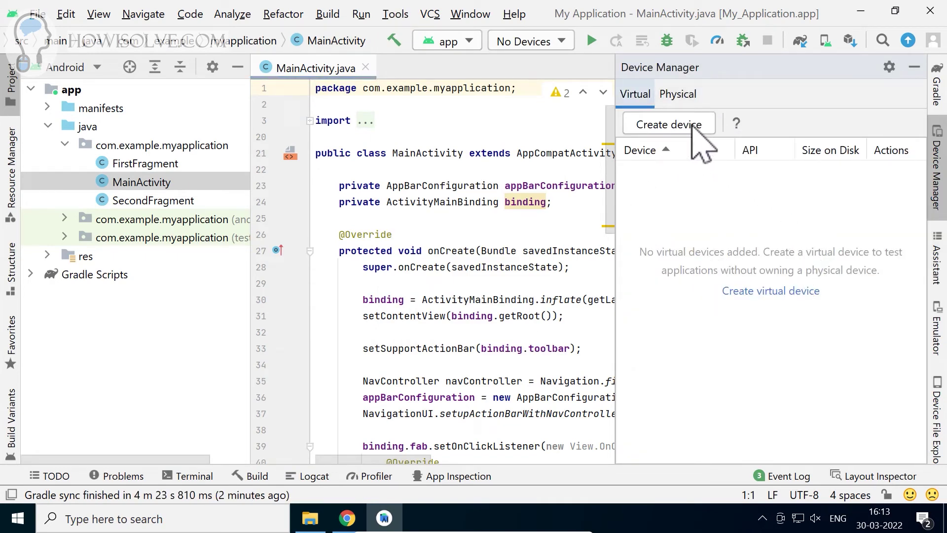
pyautogui.click(672, 122)
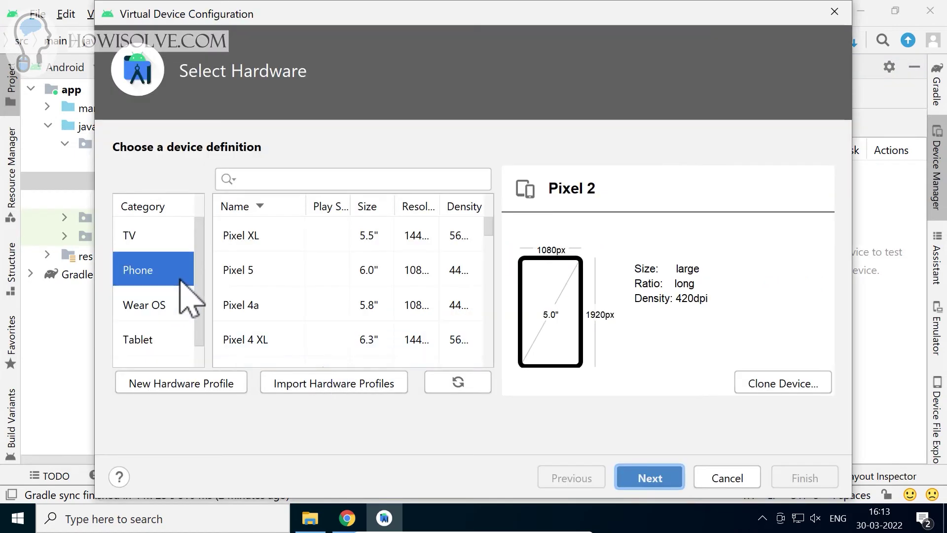
pyautogui.click(258, 237)
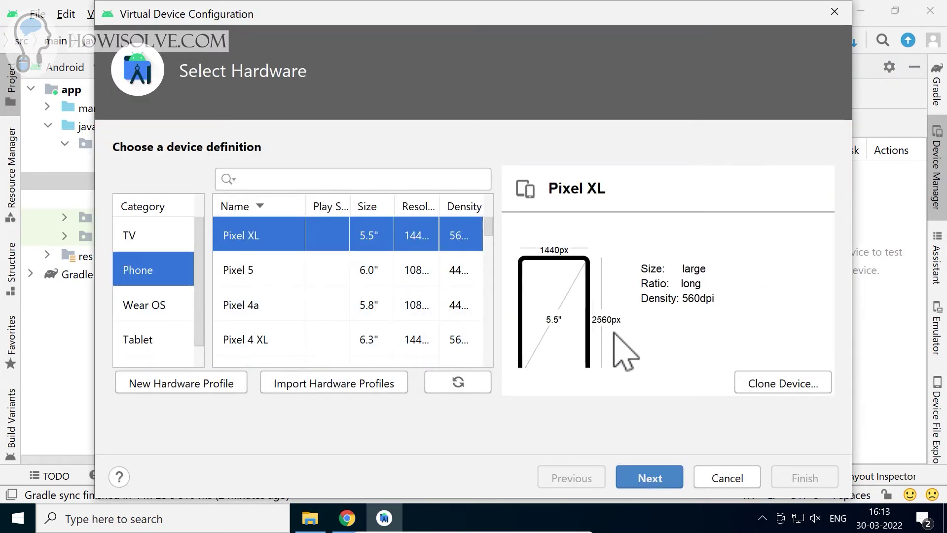
pyautogui.click(661, 478)
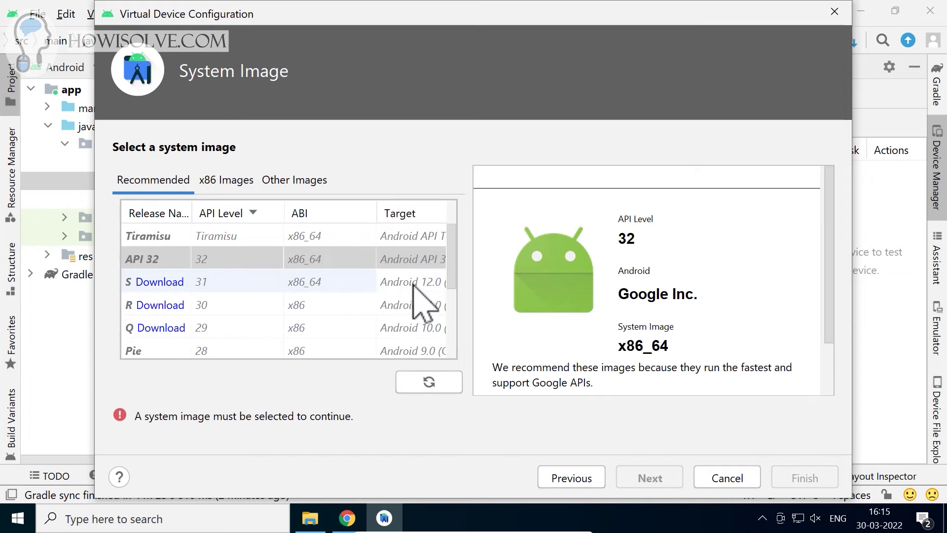
# Download the S (API 31, x86_64) system image, select it for the virtual device and continue to the configuration check
pyautogui.click(159, 282)
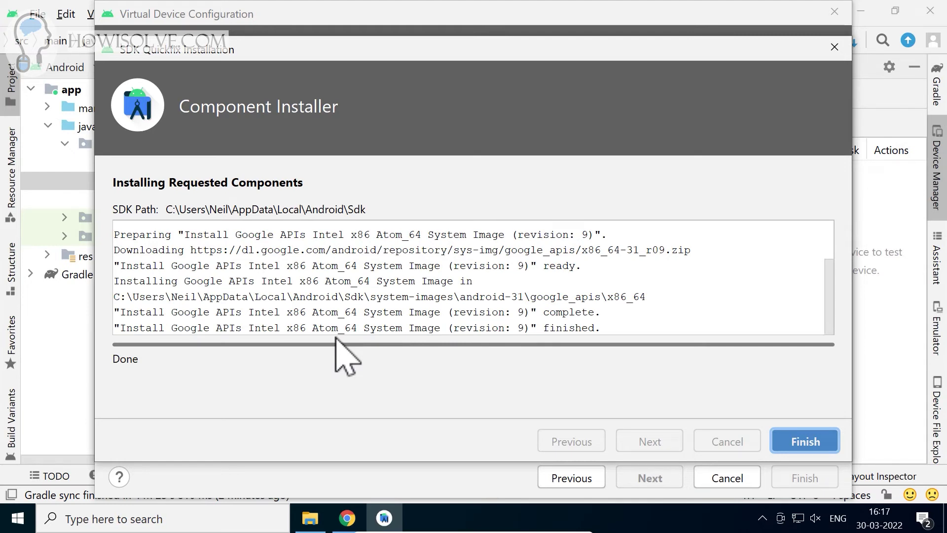
pyautogui.click(802, 440)
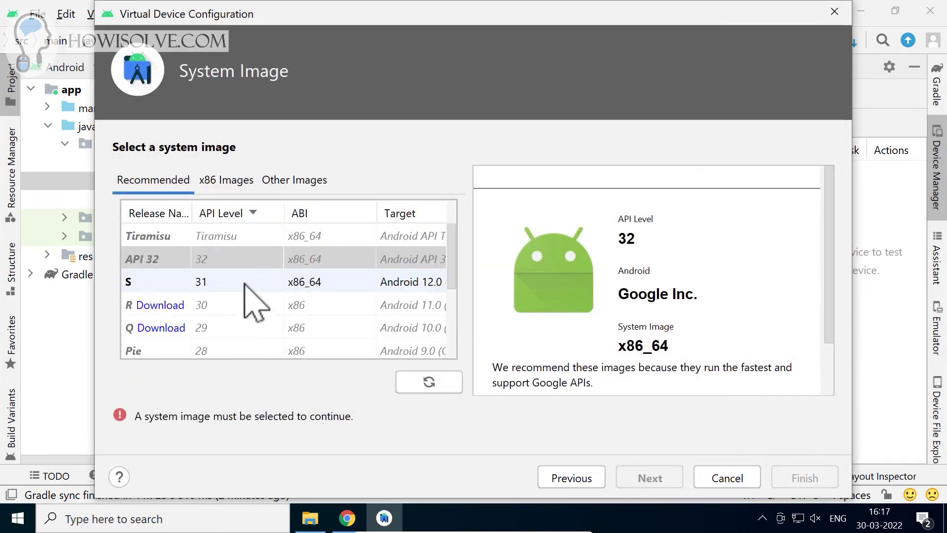
pyautogui.click(245, 285)
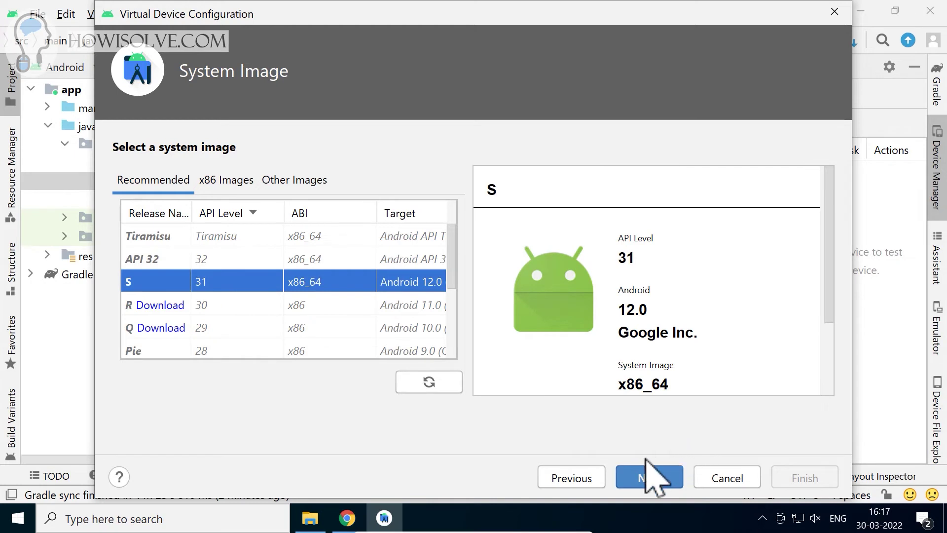
pyautogui.click(650, 477)
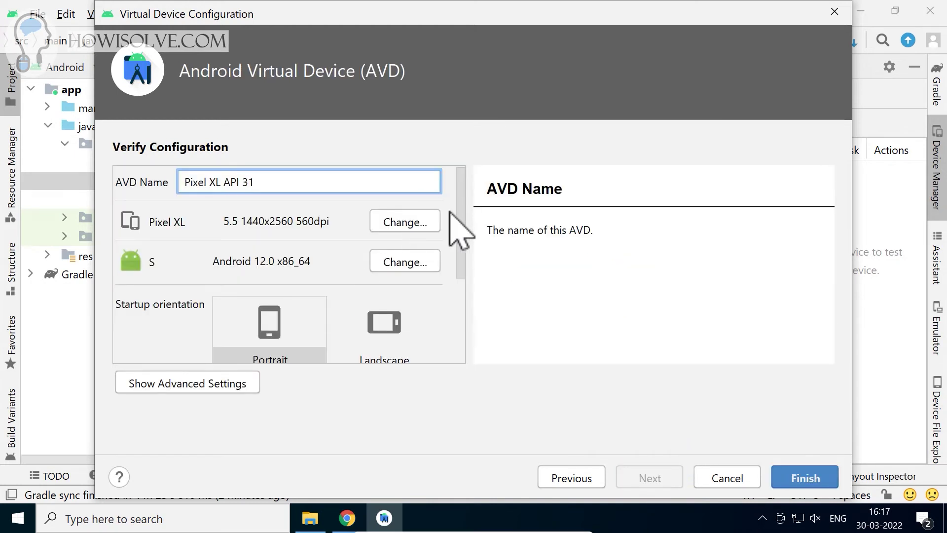
# Name the AVD Virtual Android 12, keep Portrait orientation and Automatic graphics, and finish creating the virtual device
pyautogui.scroll(-3, 463, 198)
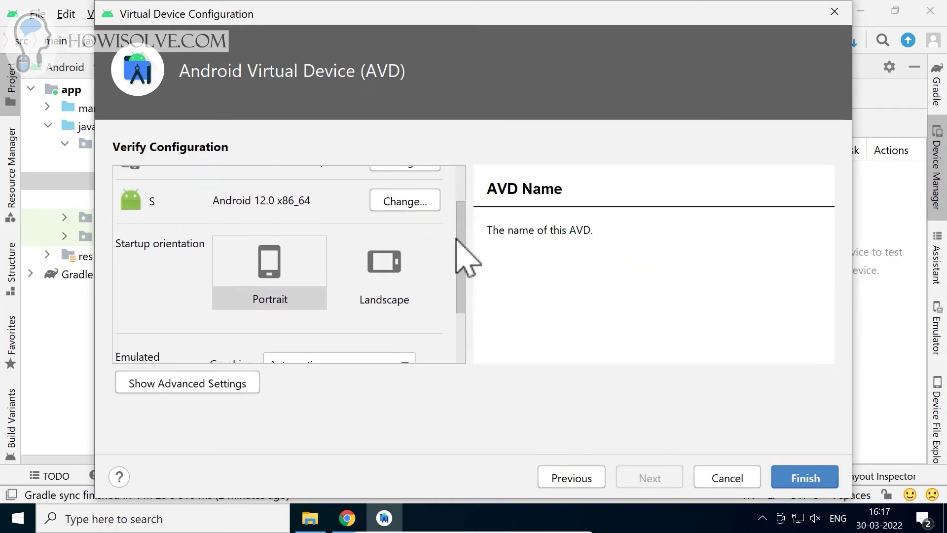
pyautogui.scroll(3, 461, 257)
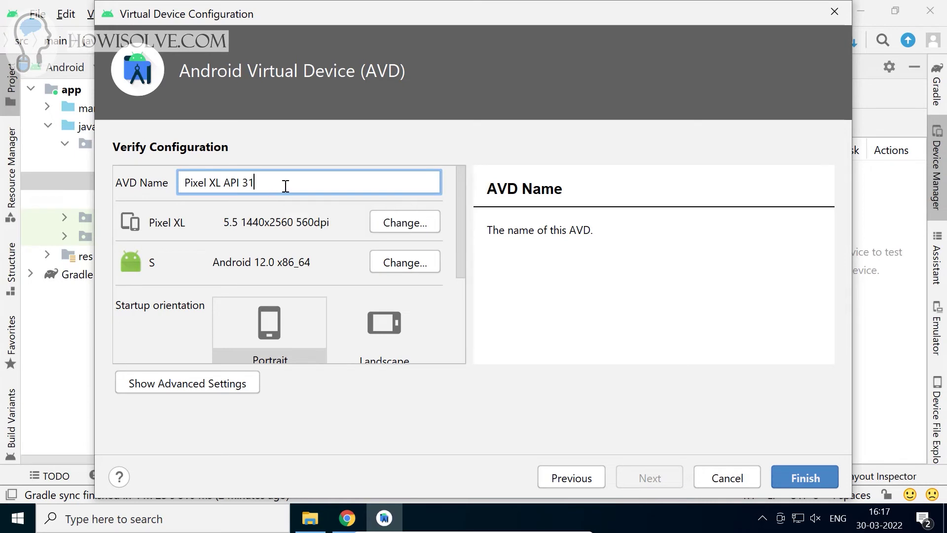
pyautogui.hotkey('ctrl', 'a')
pyautogui.write('V')
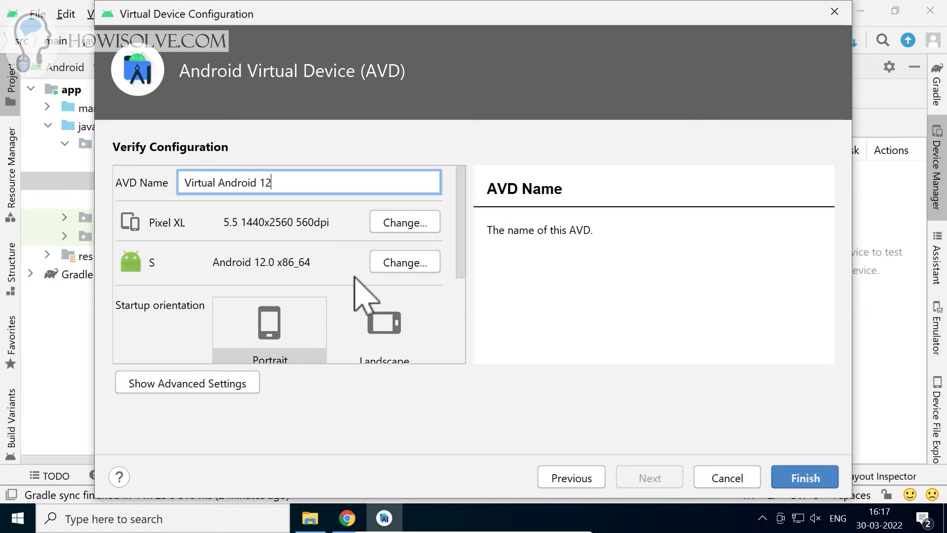
pyautogui.scroll(-3, 328, 333)
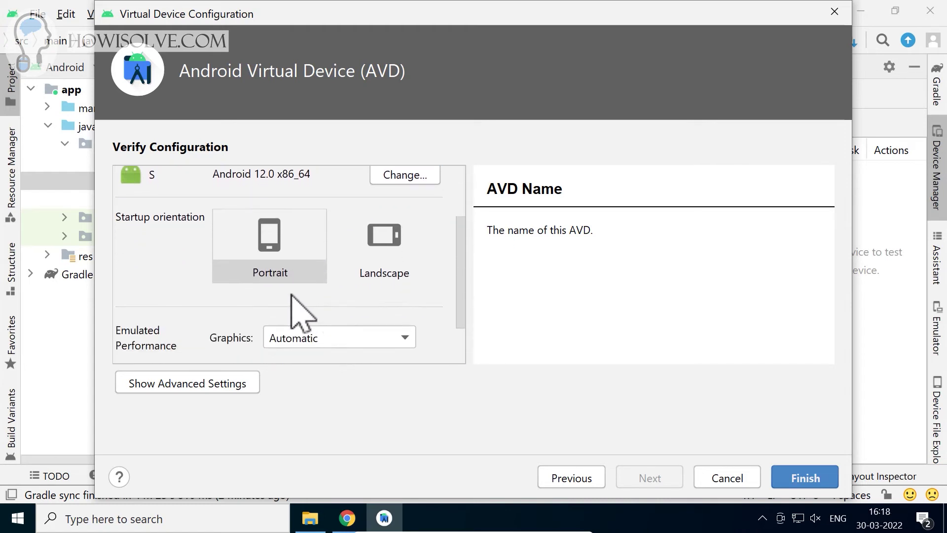
pyautogui.click(404, 337)
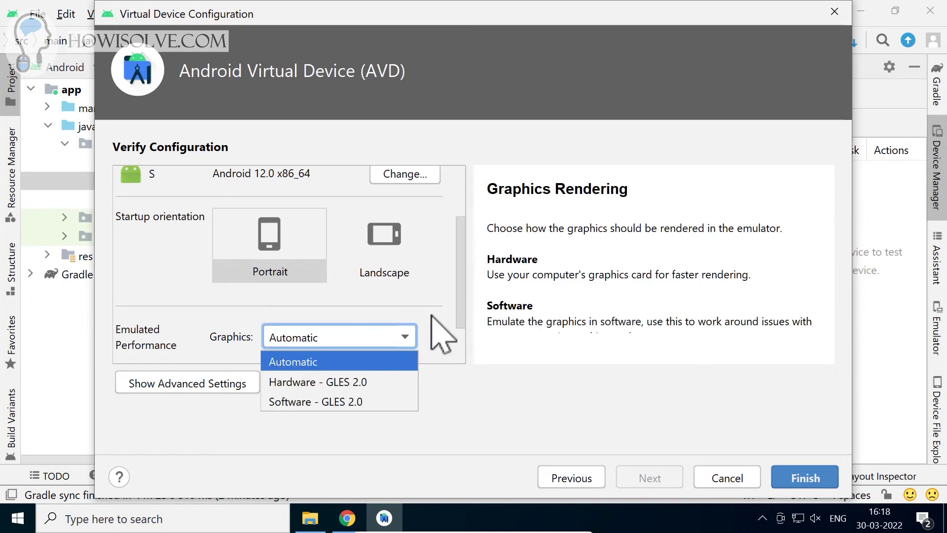
pyautogui.click(429, 332)
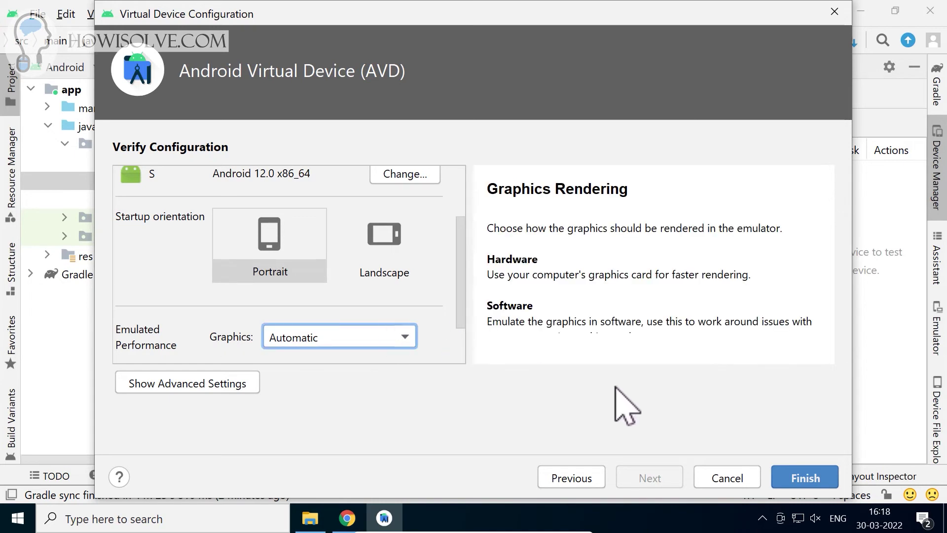
pyautogui.click(813, 478)
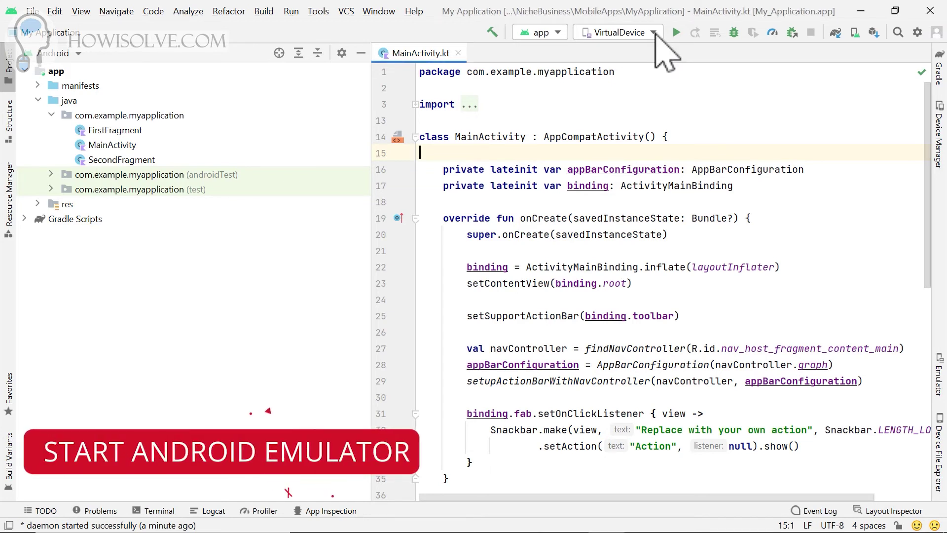
# Start the Nexus 10 API 30 virtual device from Device Manager and change the emulator's view mode to a separate window
pyautogui.click(856, 32)
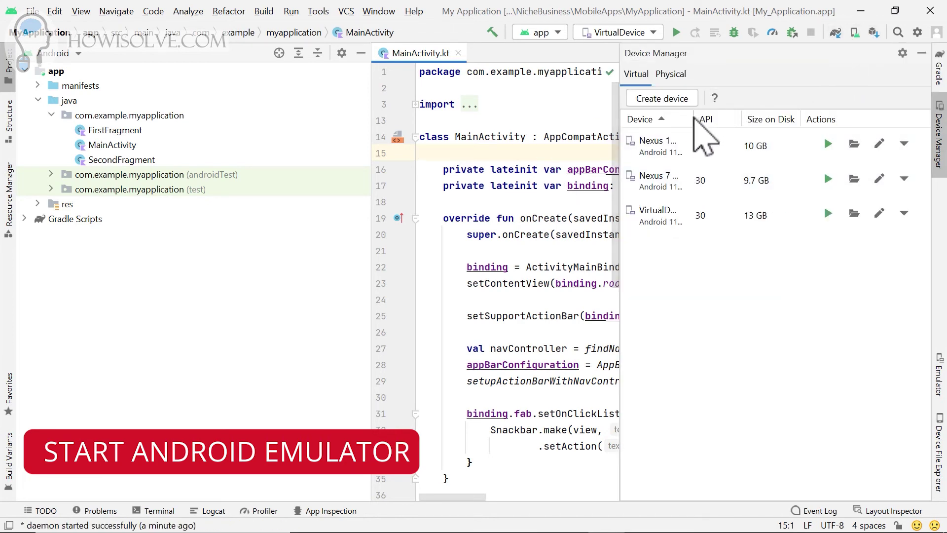
pyautogui.click(829, 144)
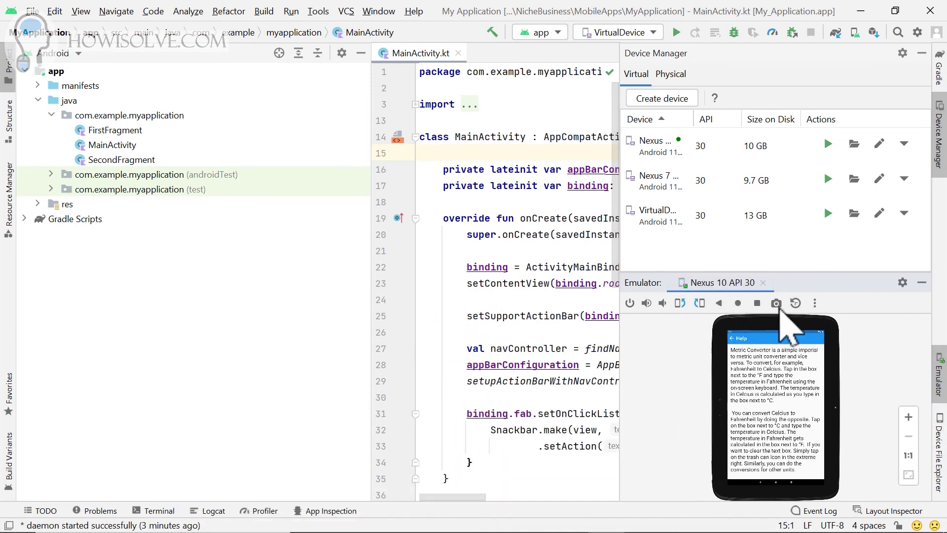
pyautogui.rightClick(711, 283)
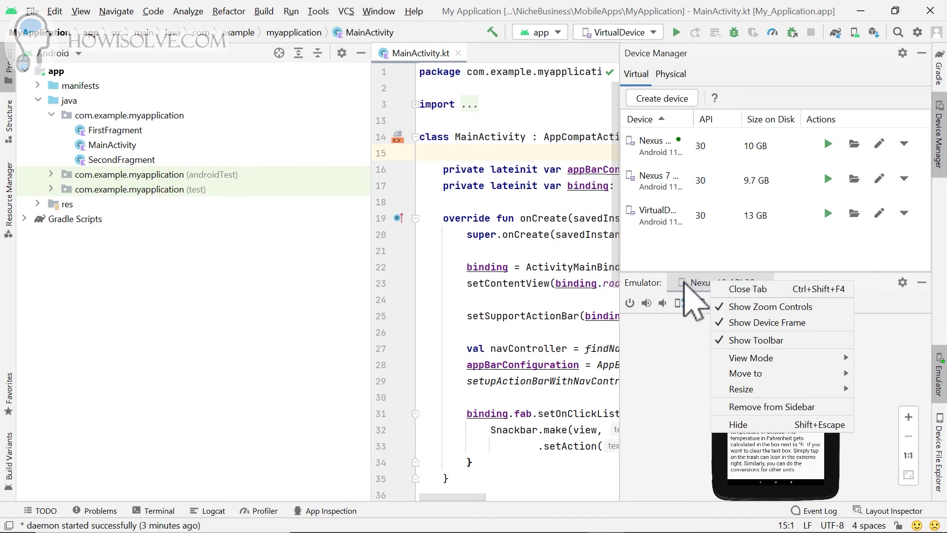
pyautogui.click(720, 306)
pyautogui.moveTo(757, 359)
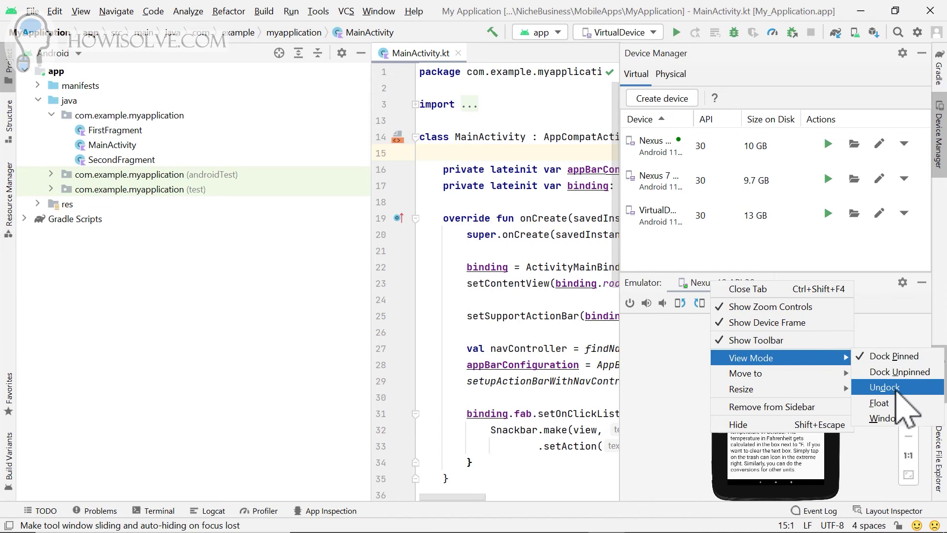
pyautogui.click(887, 402)
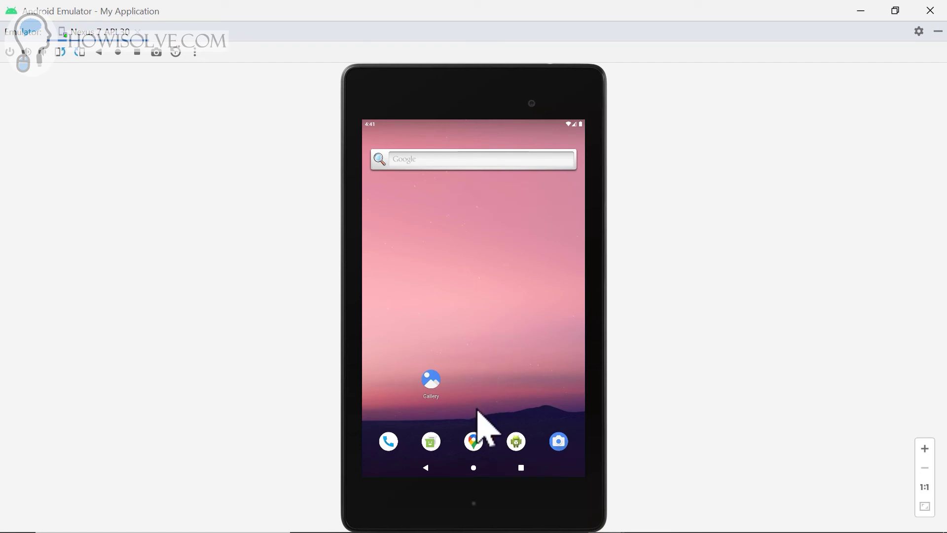
# View the app drawer on the emulated Nexus 7, return to its home screen and minimize the emulator window
pyautogui.moveTo(478, 407); pyautogui.dragTo(486, 59)
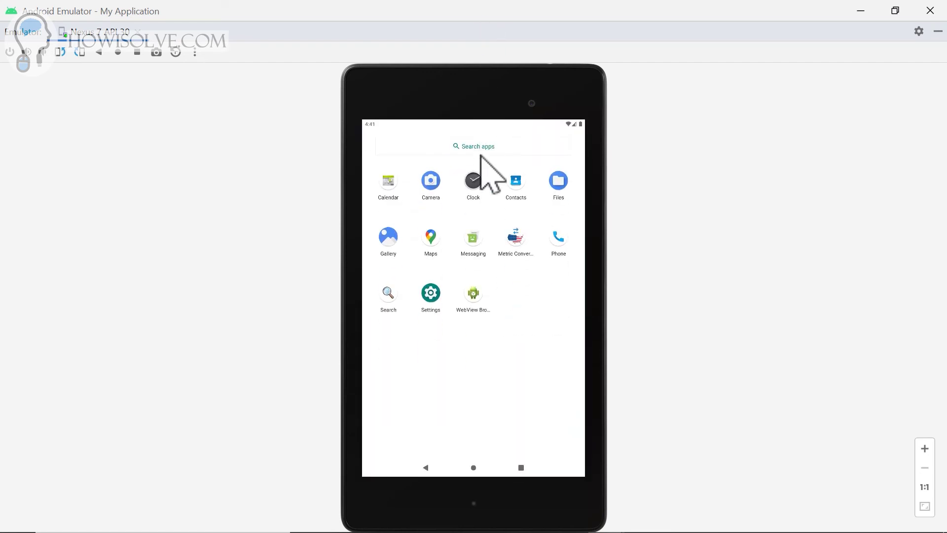
pyautogui.moveTo(486, 169); pyautogui.dragTo(486, 328)
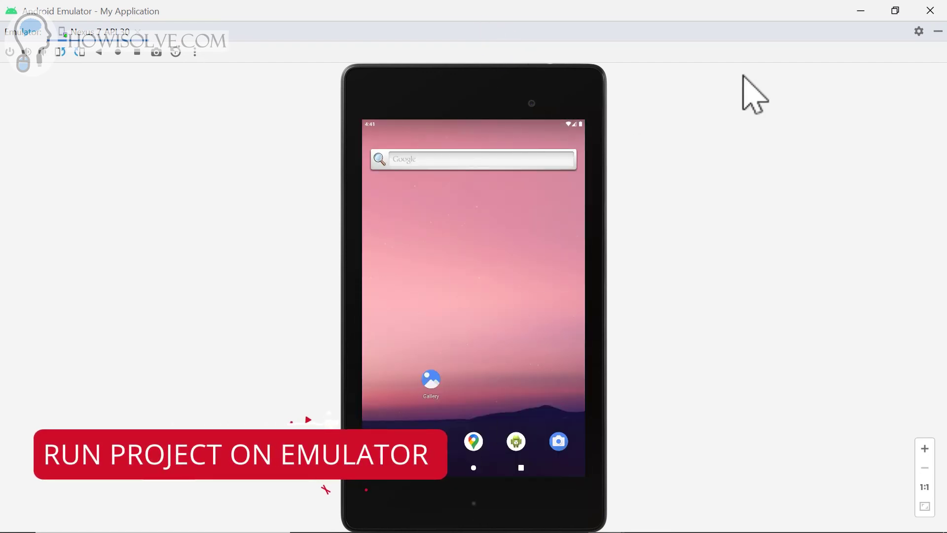
pyautogui.click(858, 12)
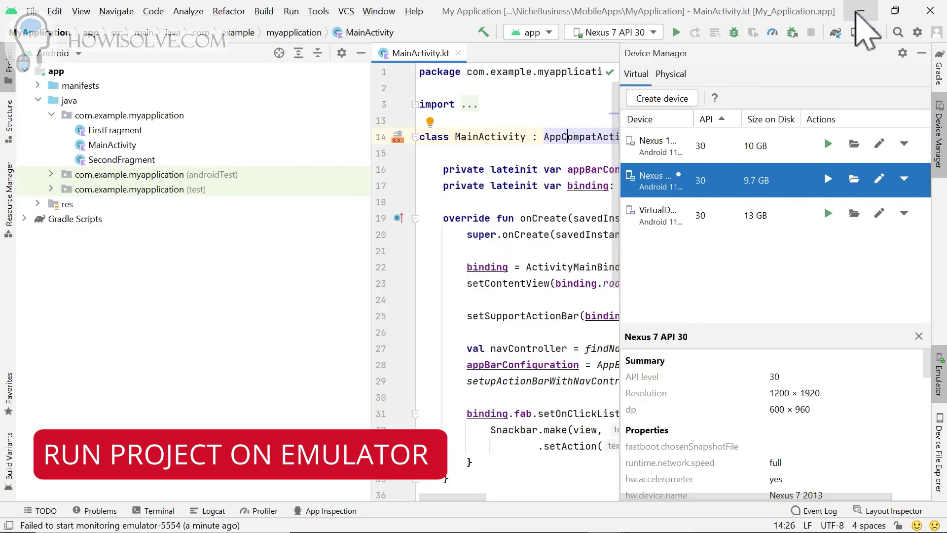
# Run the app configuration on the running Nexus 7 API 30 emulator
pyautogui.click(549, 34)
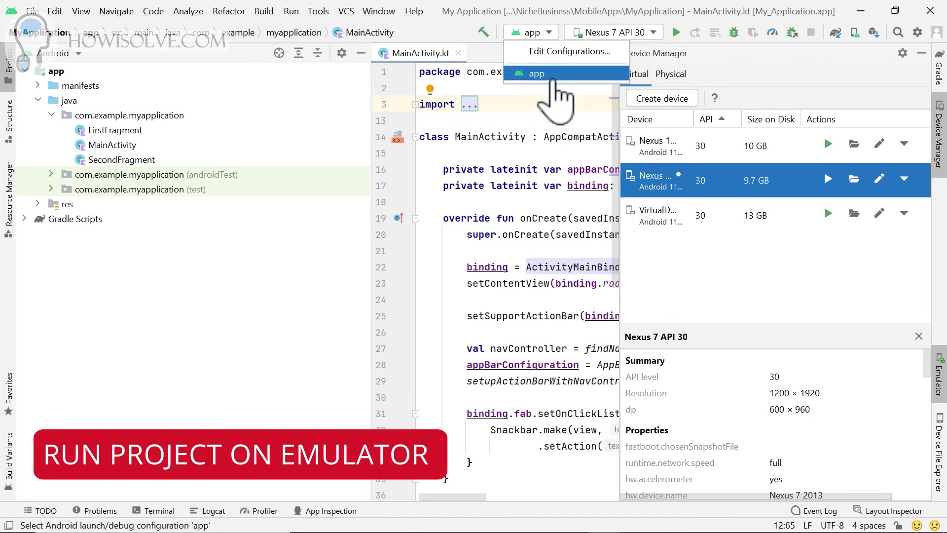
pyautogui.click(550, 74)
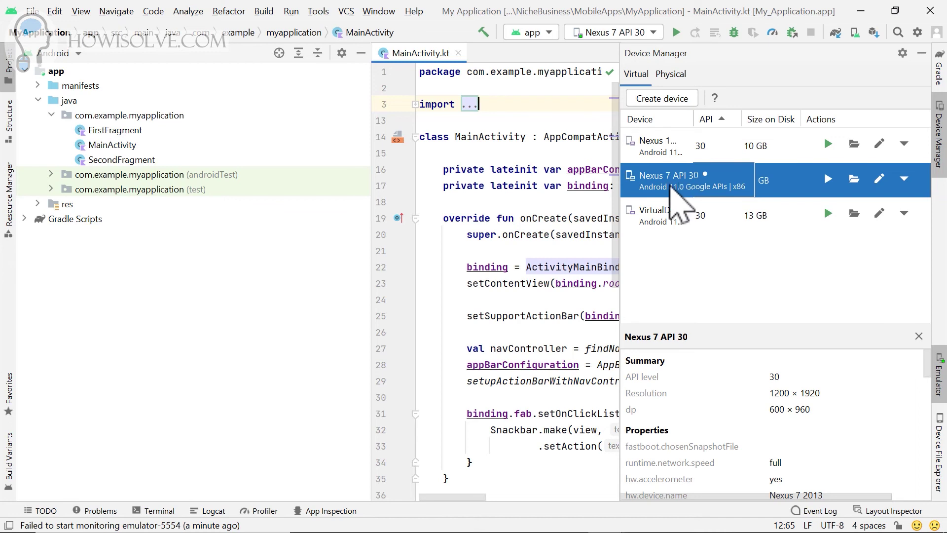
pyautogui.click(647, 33)
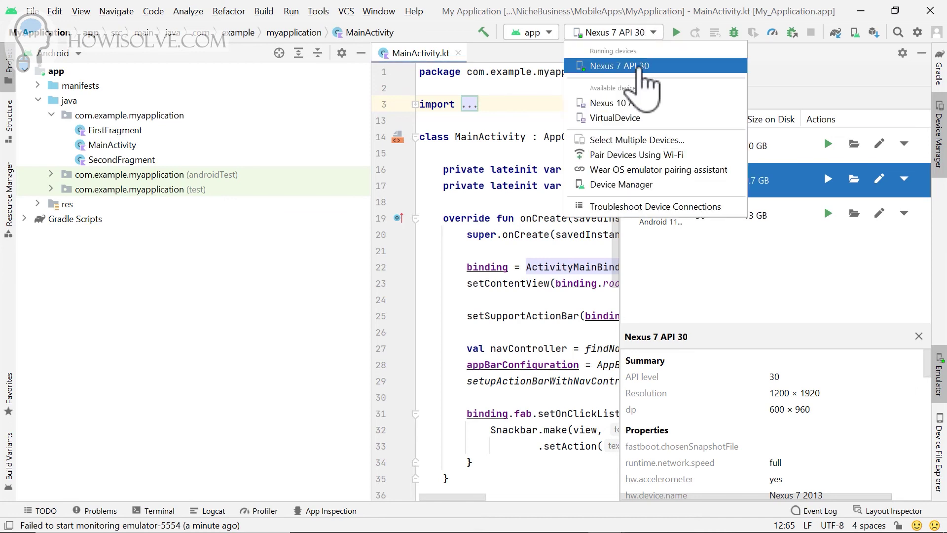
pyautogui.click(646, 64)
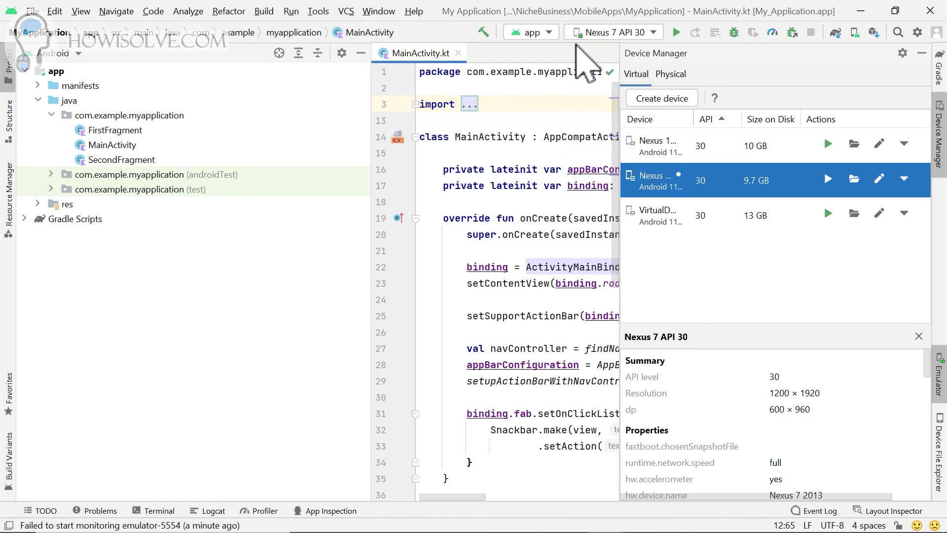
pyautogui.click(677, 29)
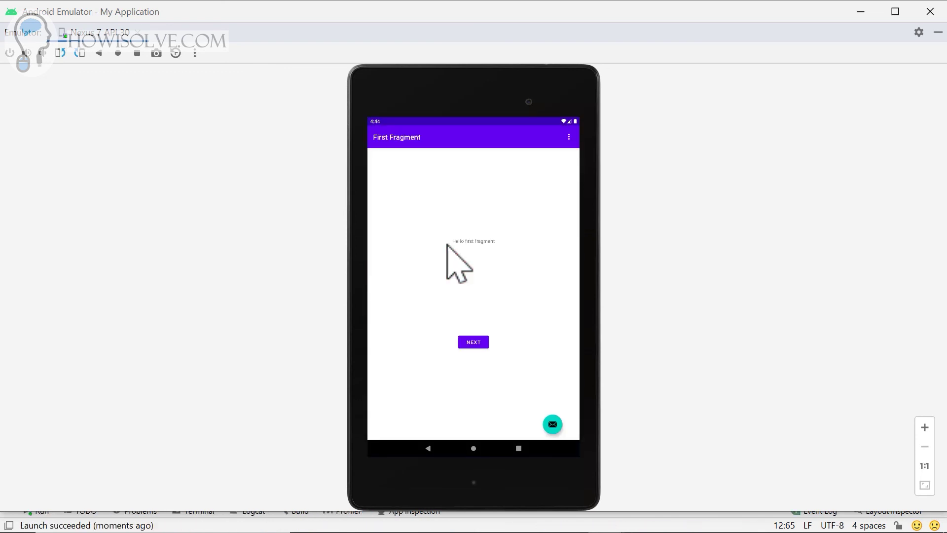
# Test the running app's Settings option, the navigation to the second fragment and back, and the floating mail action
pyautogui.click(569, 138)
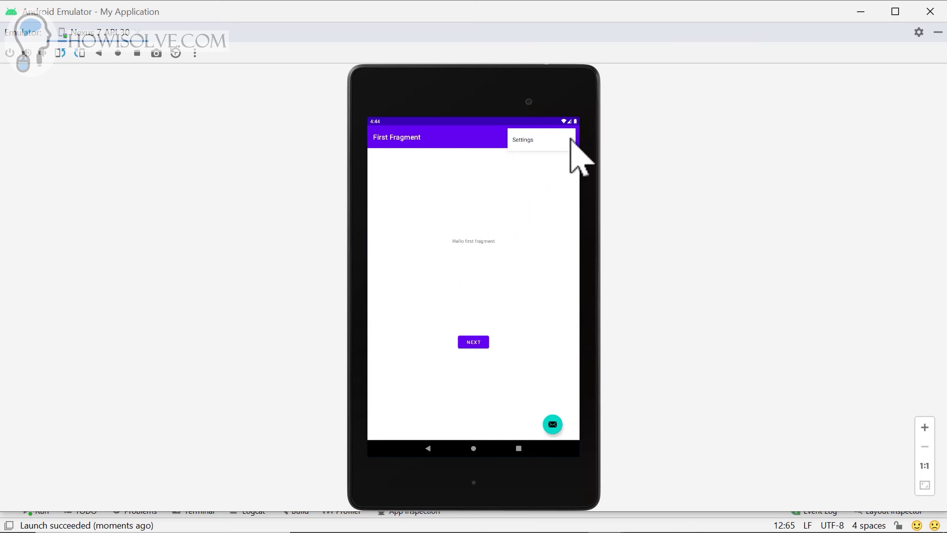
pyautogui.click(542, 144)
pyautogui.click(472, 344)
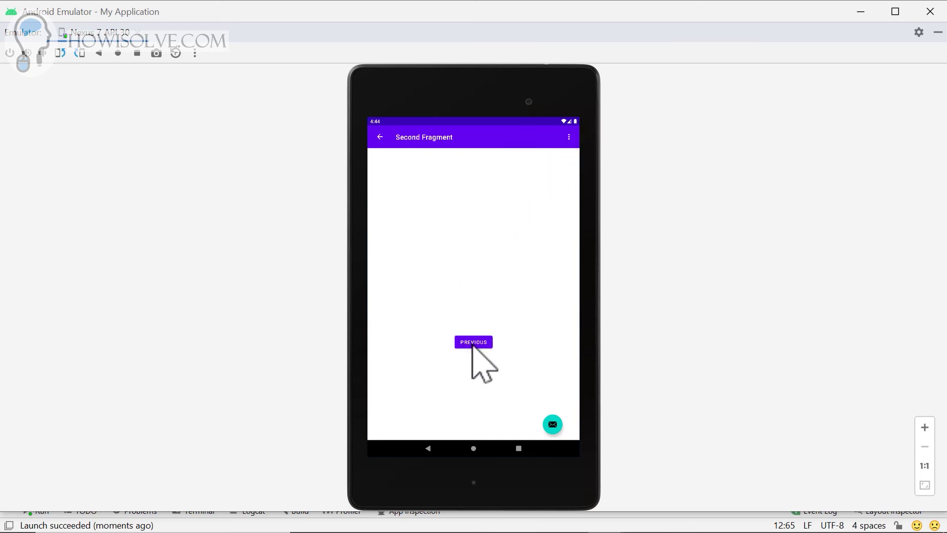
pyautogui.click(472, 345)
pyautogui.click(553, 424)
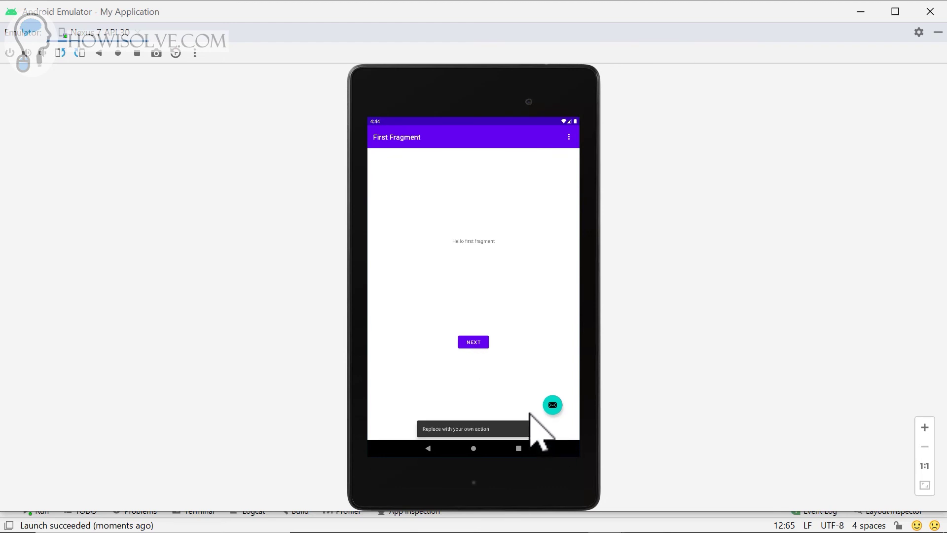